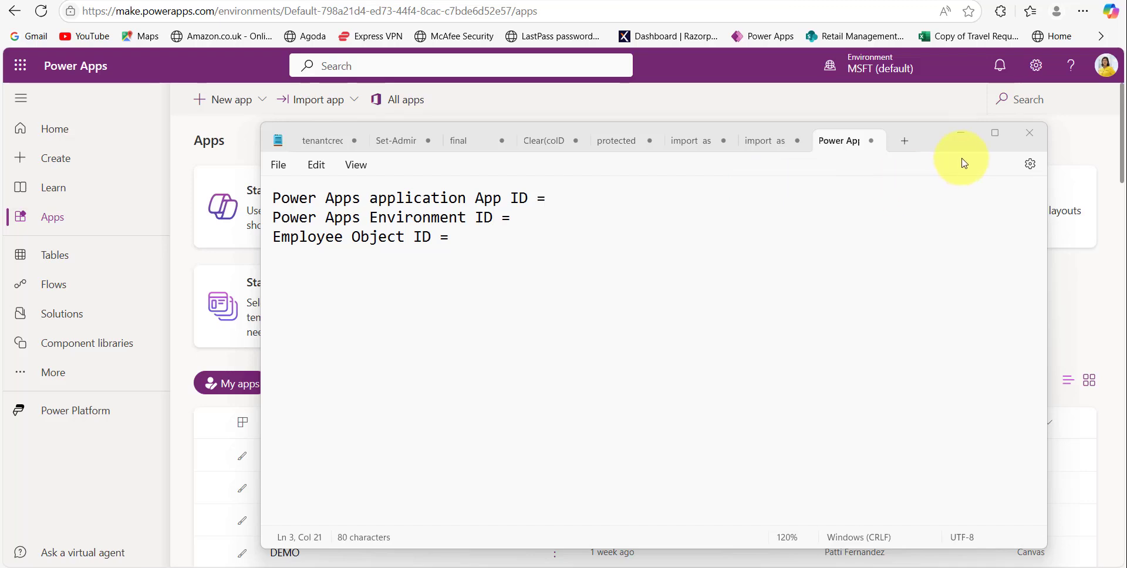
- Minimize the Notepad ID notes and open the actions menu for 'Repeating table in powerapps'
left_click(962, 135)
left_click(553, 455)
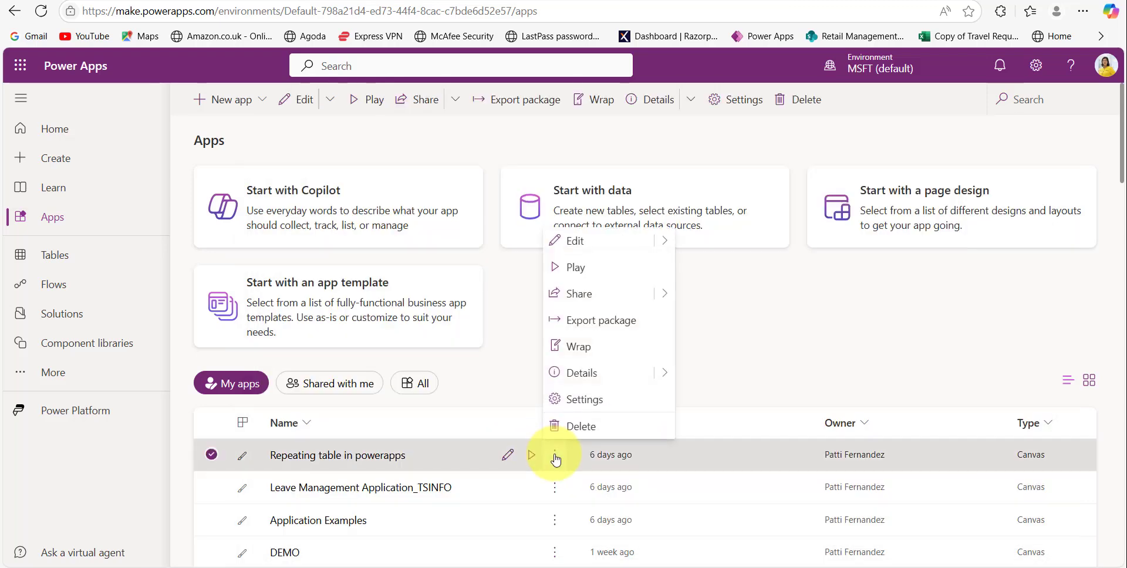
- Copy the app's App ID from its Details page into the Notepad ID template
left_click(589, 372)
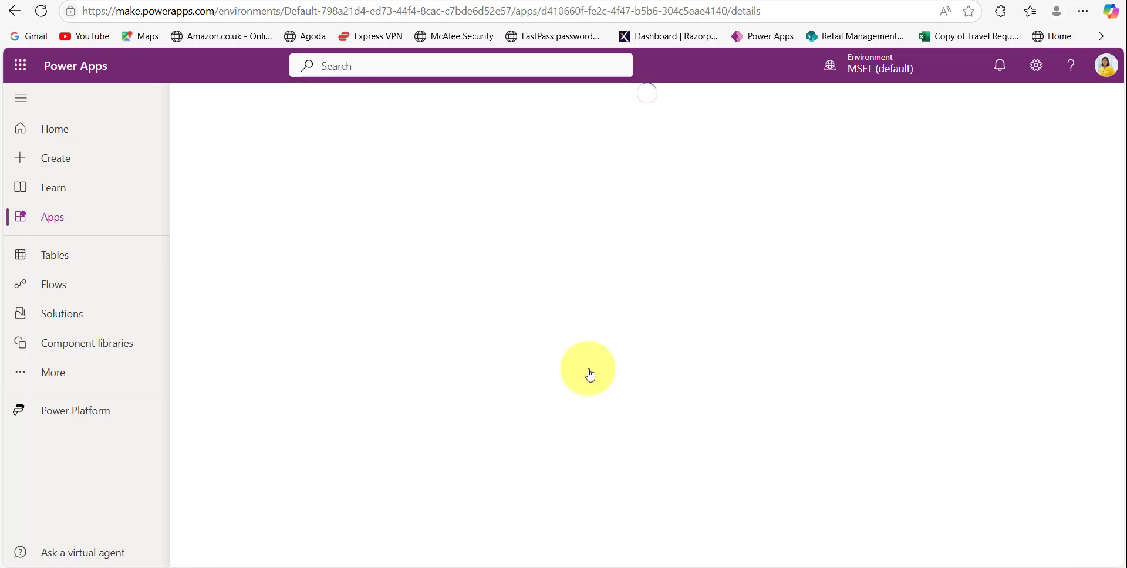
scroll(516, 532, "down", 2)
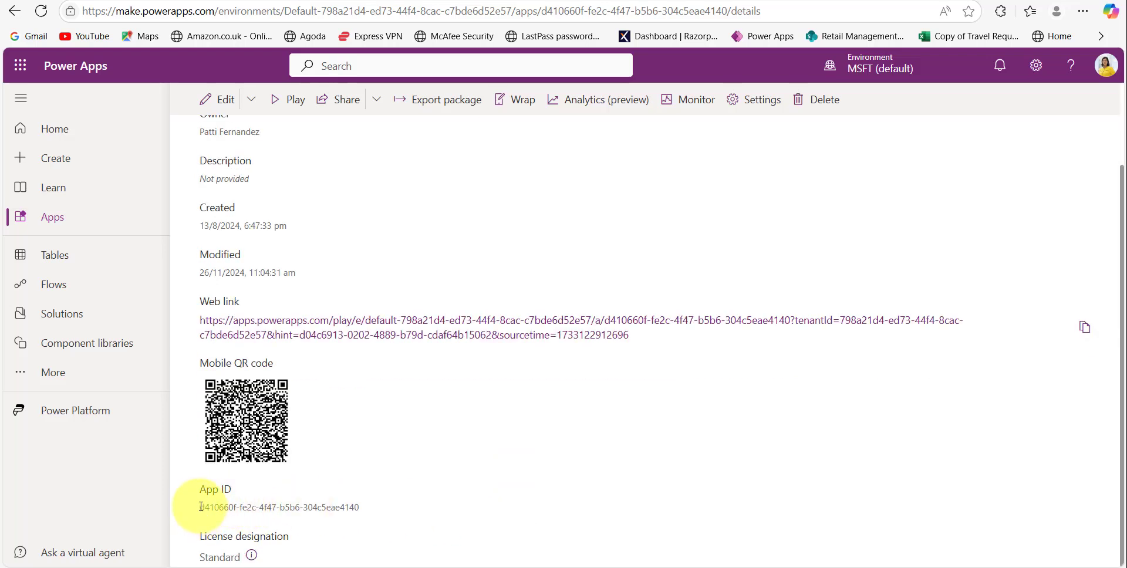
left_click_drag(201, 507, 364, 508)
key("ctrl+c")
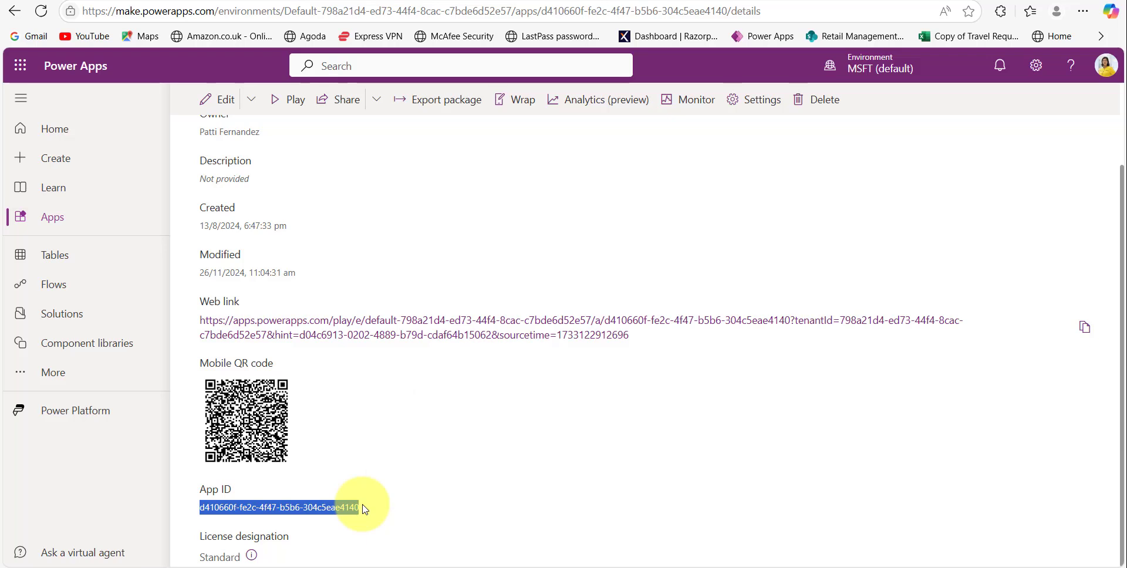
left_click(305, 567)
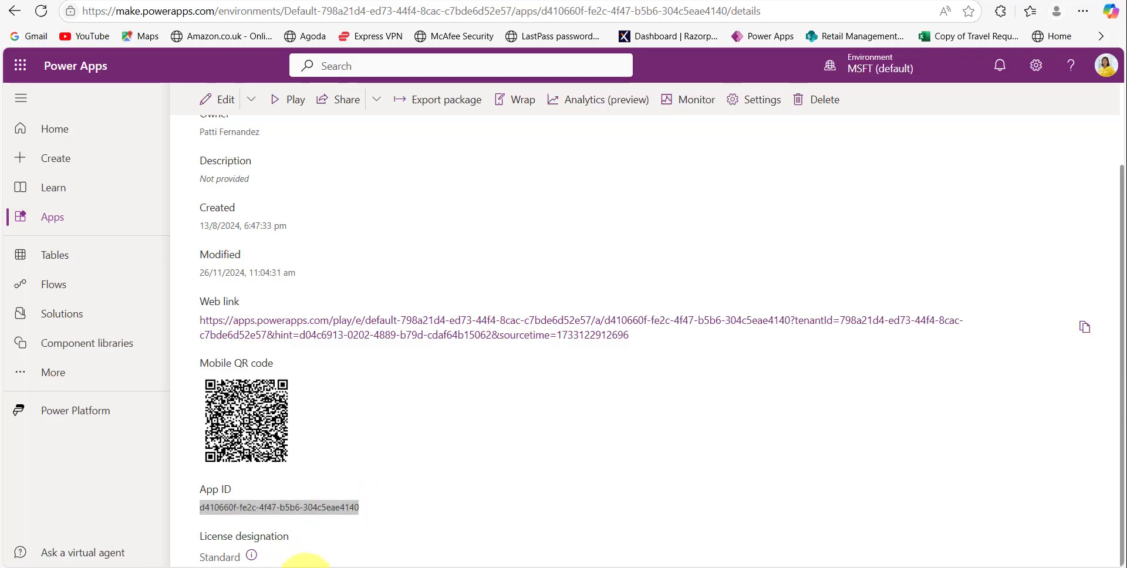
left_click(572, 201)
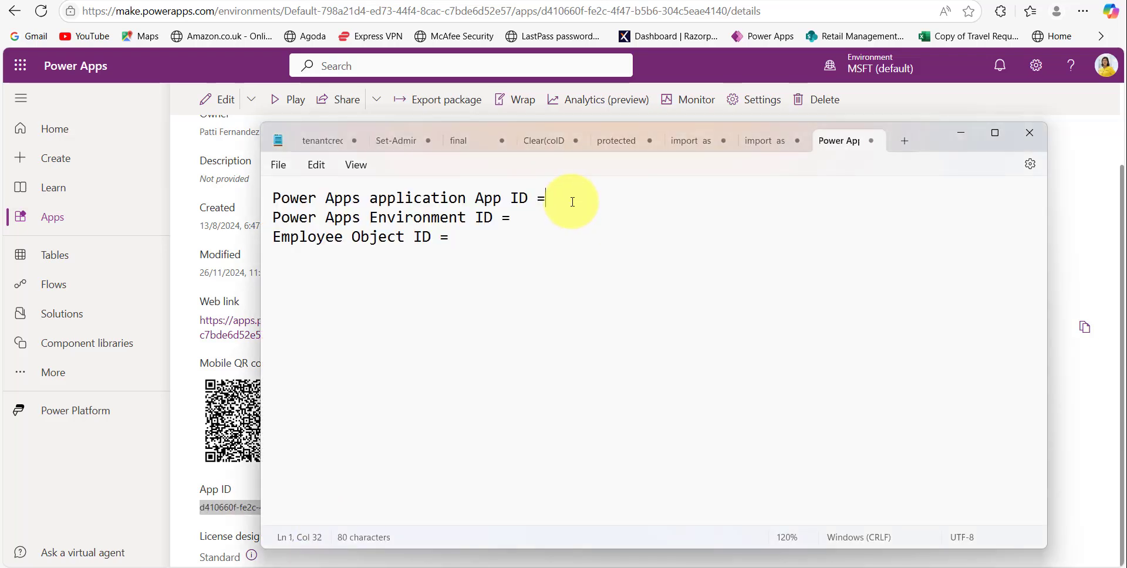
key("ctrl+v")
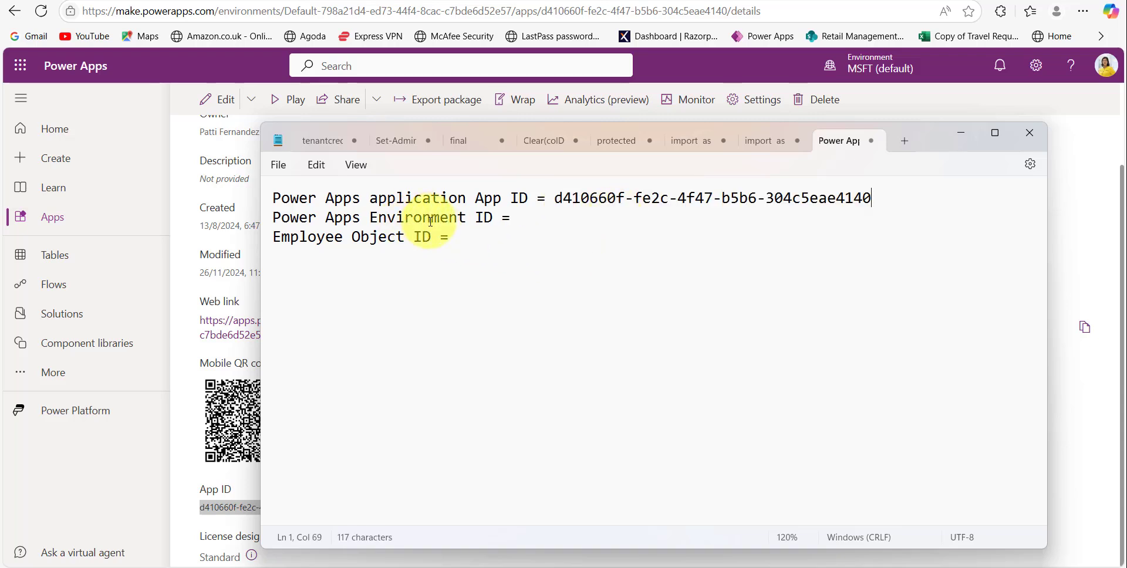
left_click(961, 135)
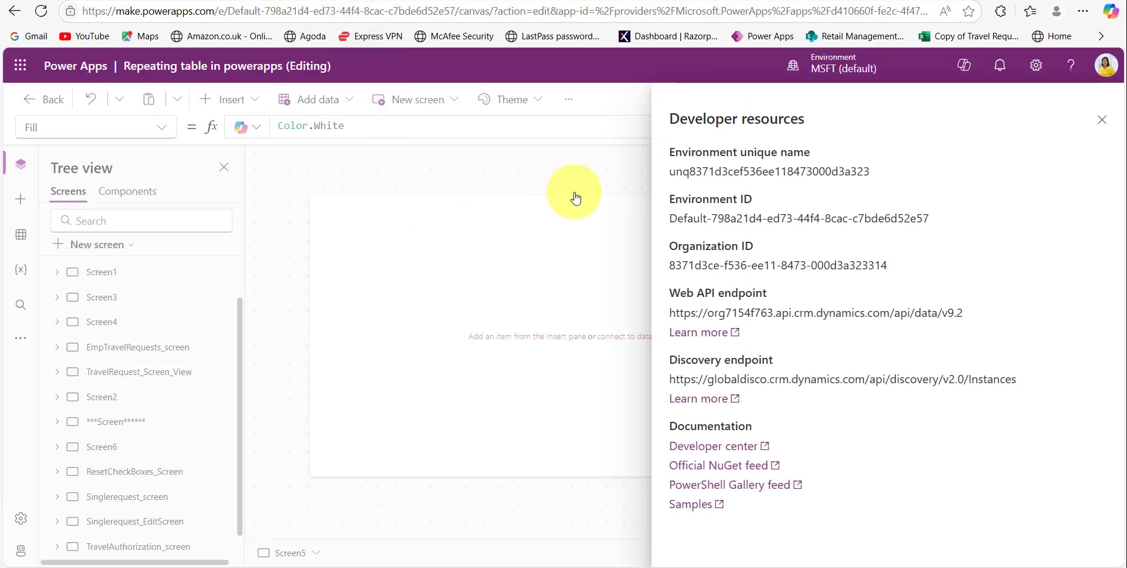
- Copy the Environment ID from Settings > Developer resources into the Notepad template
left_click(1047, 76)
left_click(1036, 66)
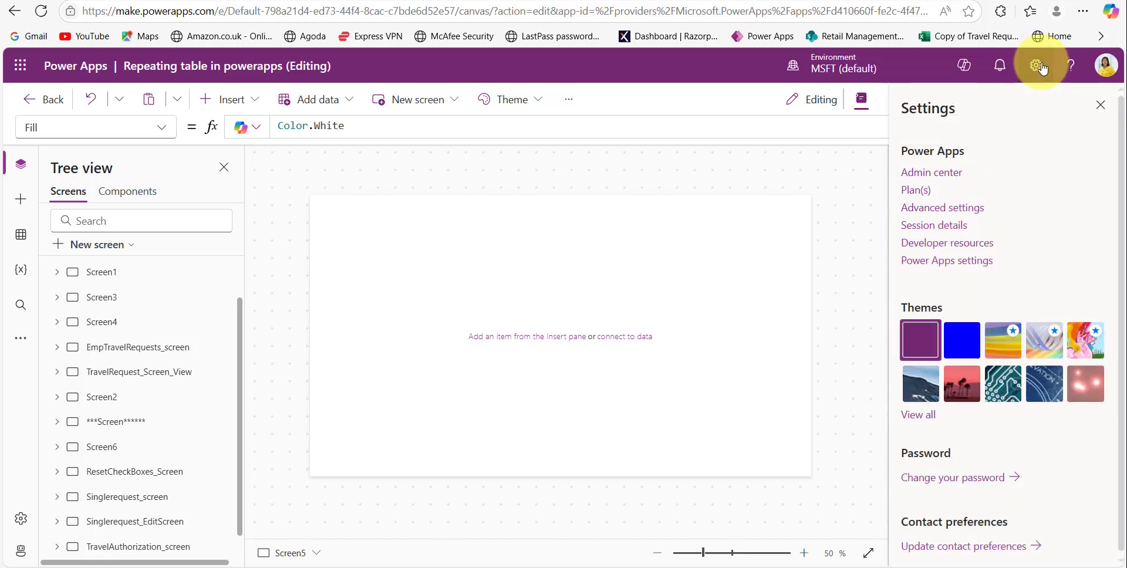
left_click(947, 244)
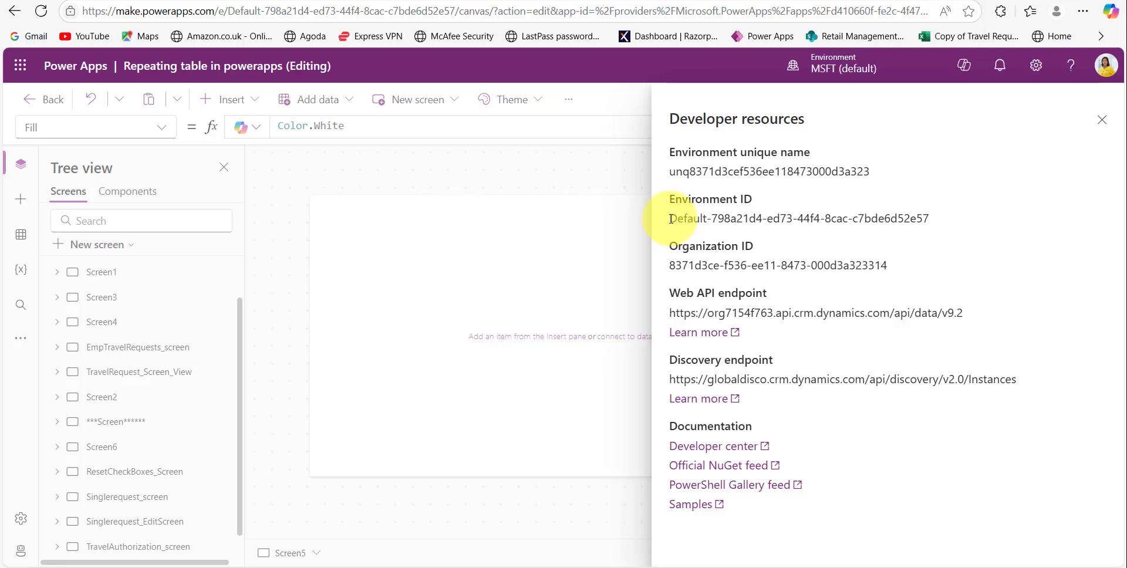
left_click_drag(670, 219, 931, 219)
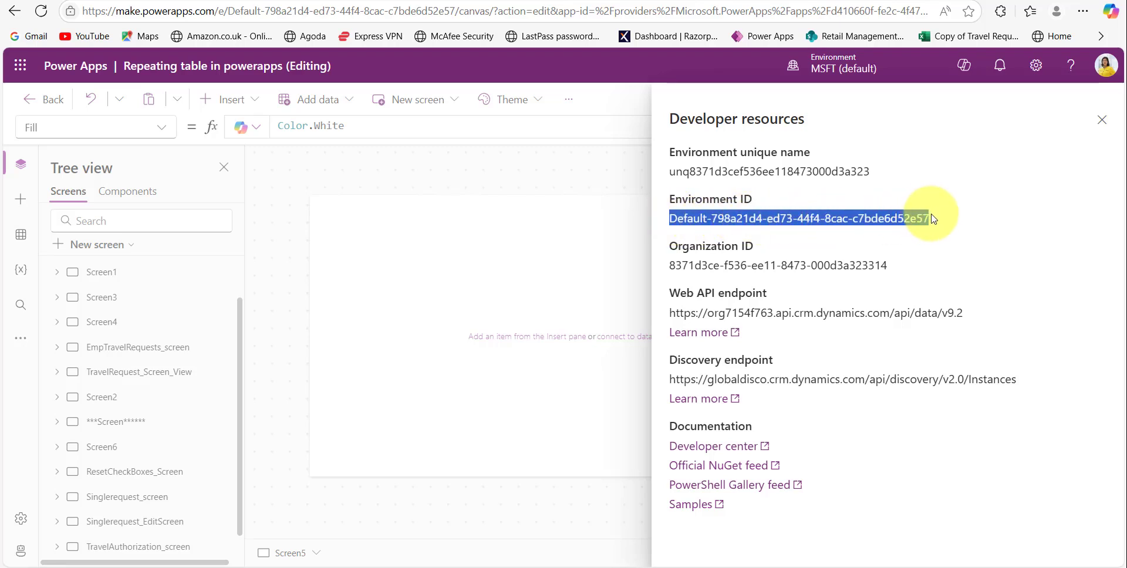
key("ctrl+c")
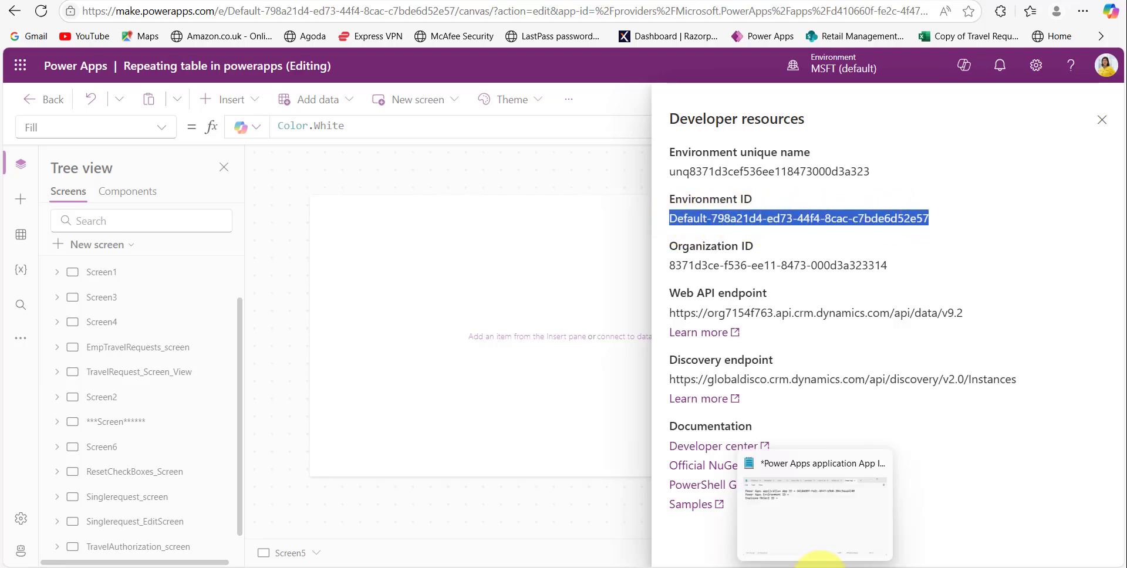
left_click(820, 562)
left_click(513, 217)
key("ctrl+v")
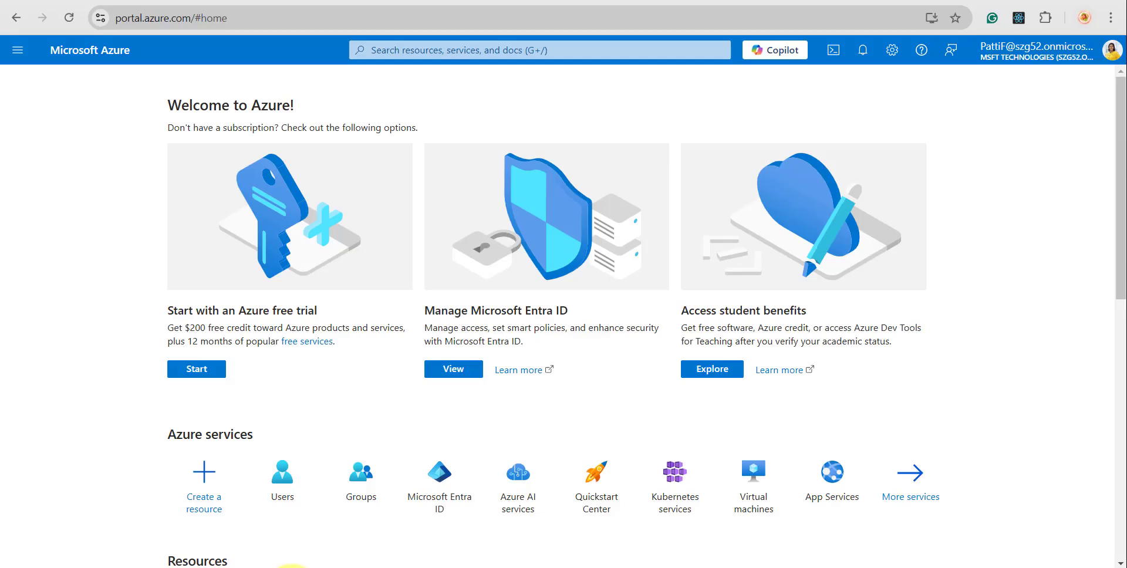
- Open Users from the portal search and select the target employee's user profile
left_click(403, 53)
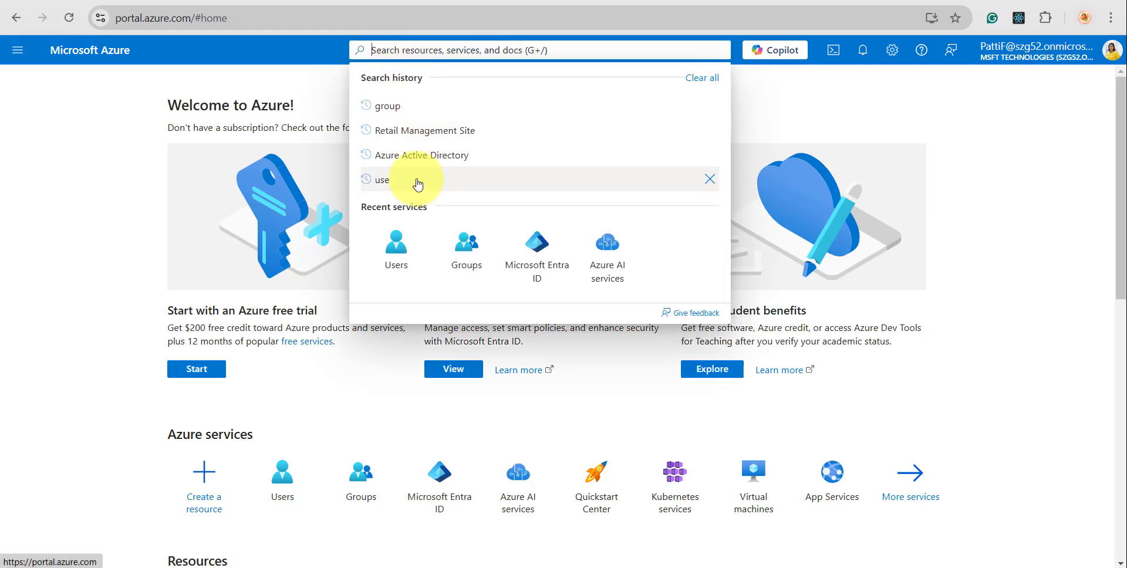
left_click(392, 251)
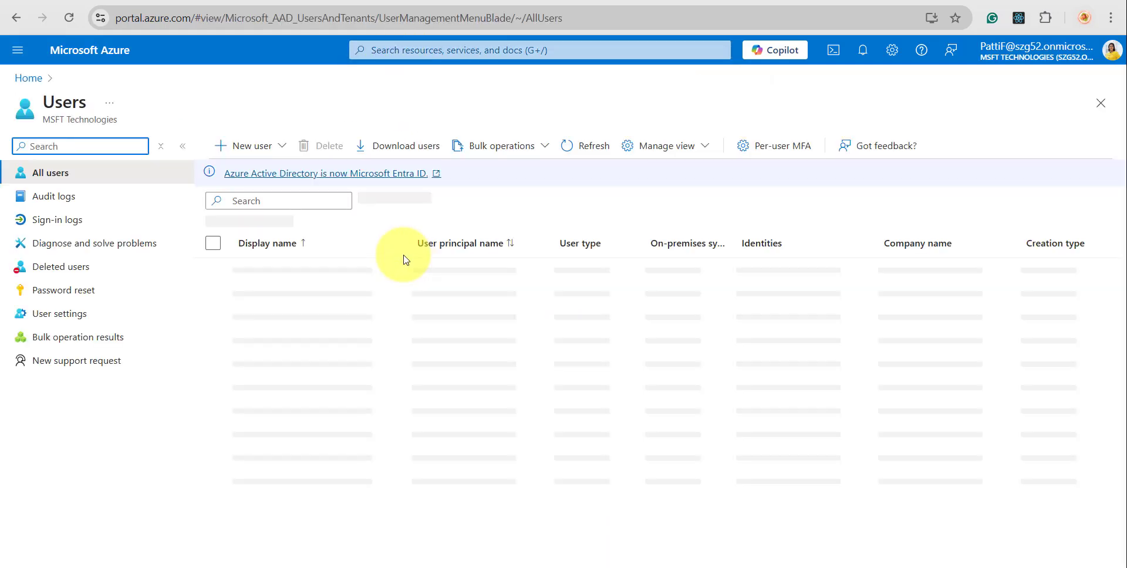
scroll(322, 327, "down", 5)
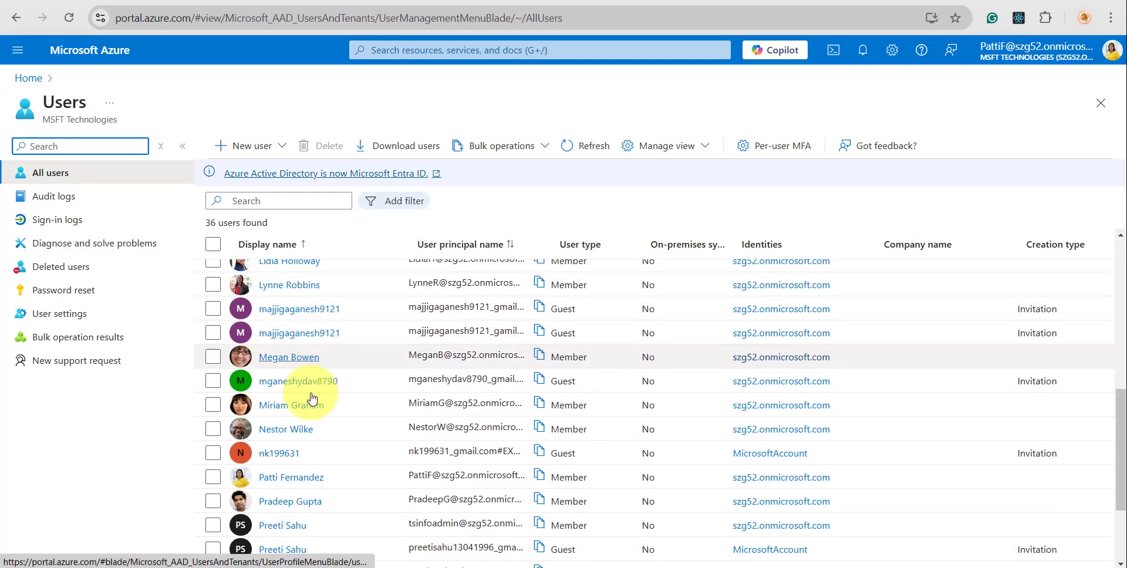
scroll(311, 411, "up", 4)
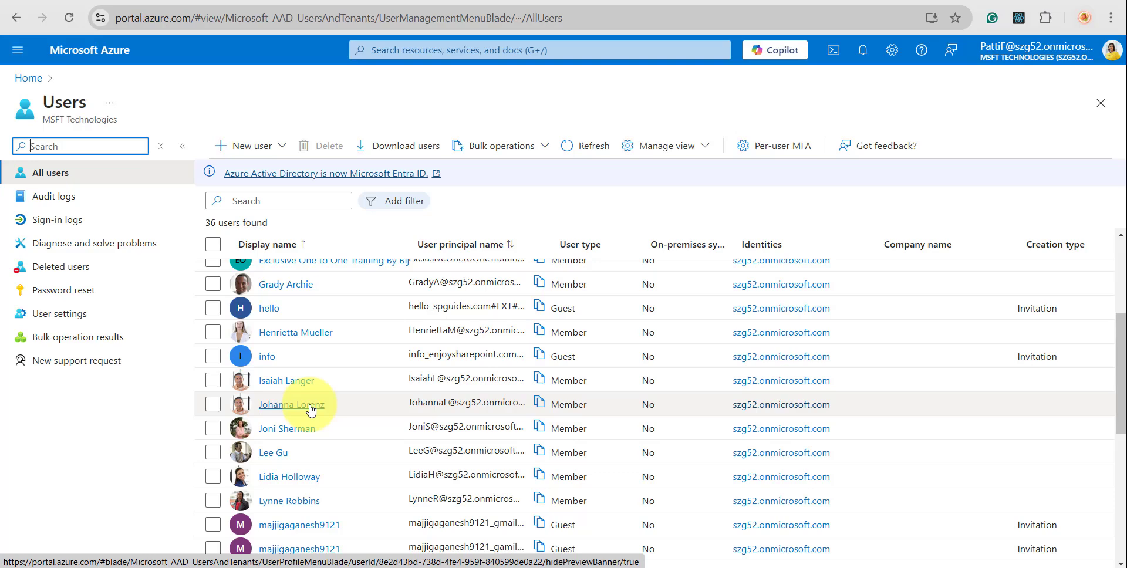
scroll(311, 411, "up", 4)
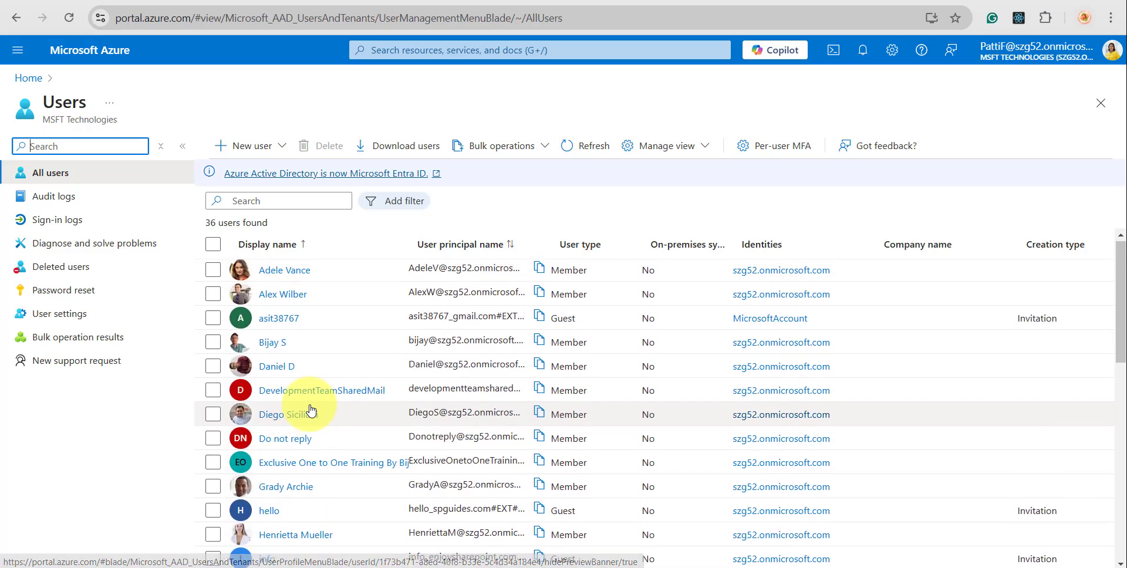
scroll(311, 411, "down", 8)
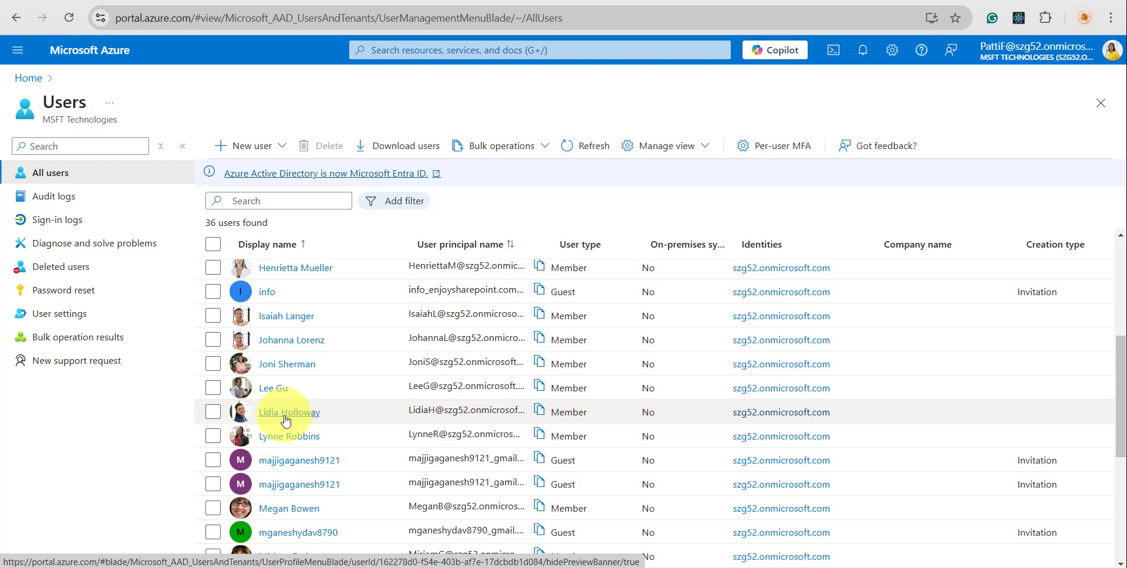
left_click(285, 417)
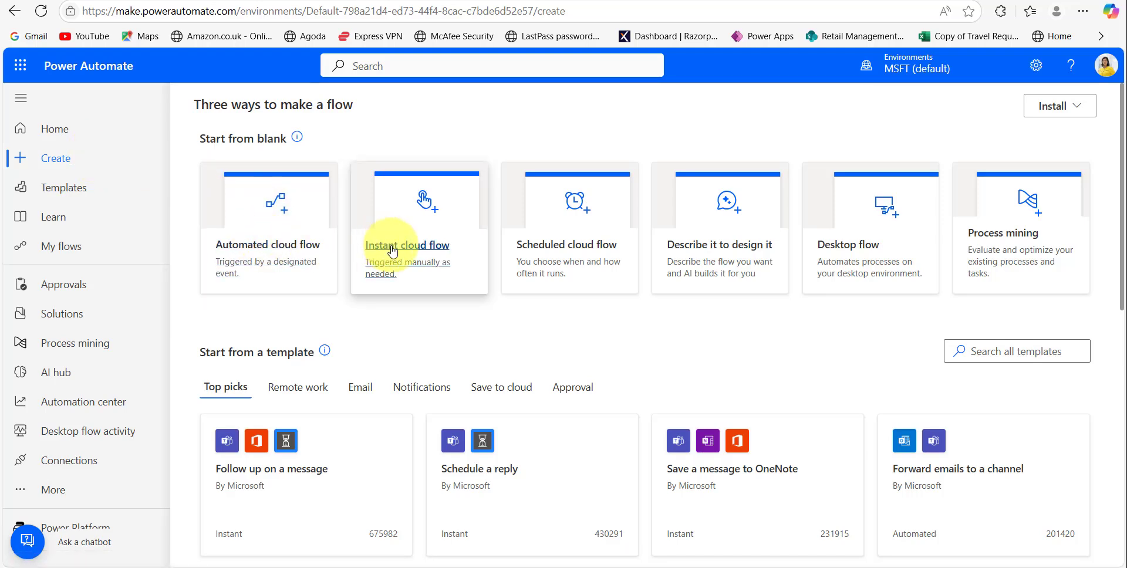
- Create an instant cloud flow with a 'Manually trigger a flow' trigger
left_click(392, 251)
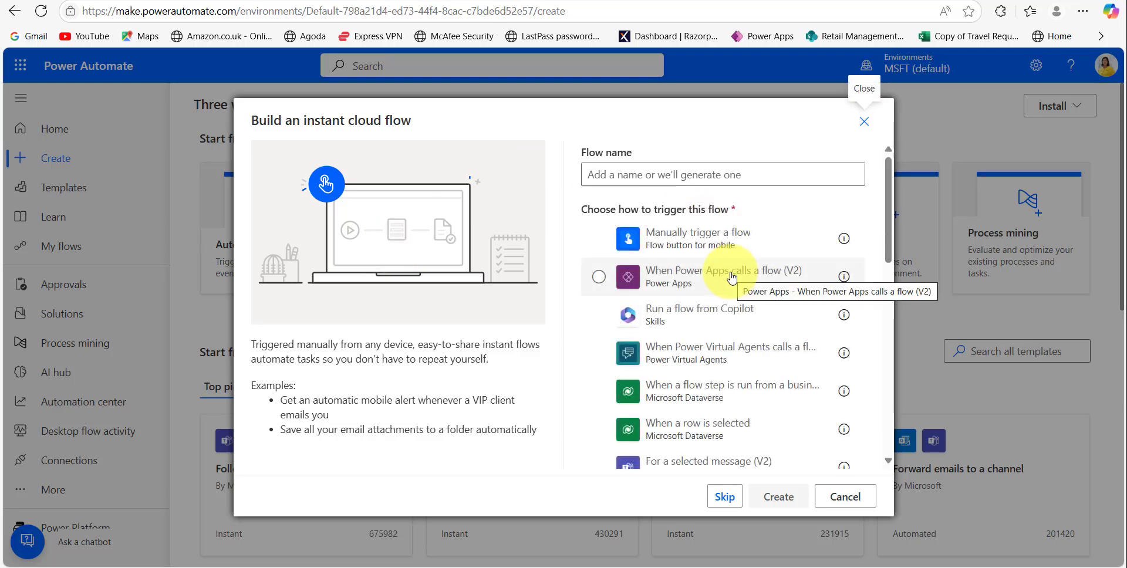
left_click(650, 241)
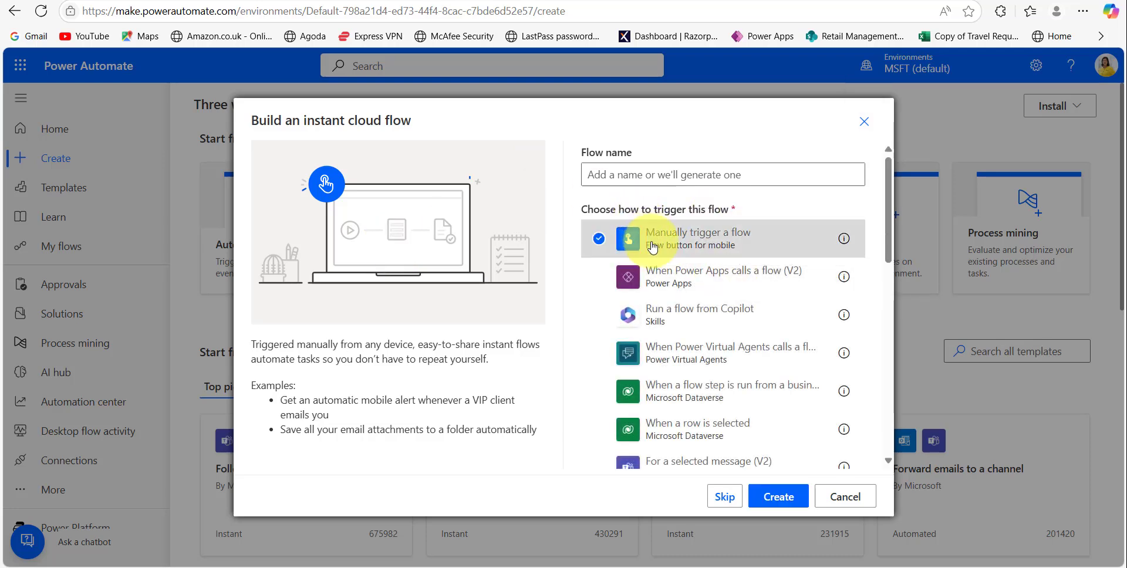
left_click(779, 498)
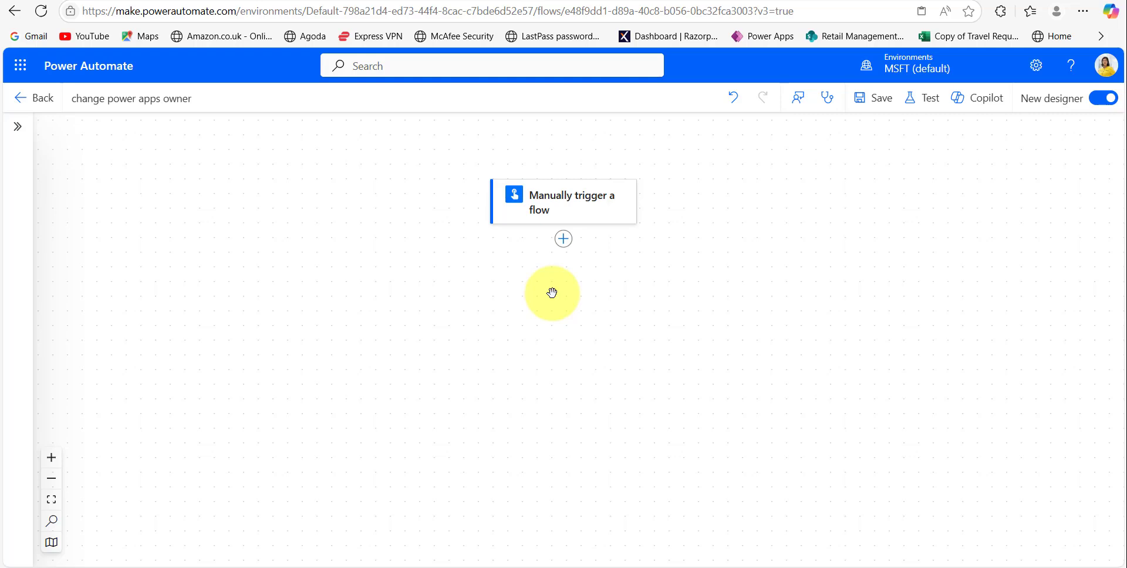
- Add the Power Apps for Admins 'Set App Owner' action after the trigger
left_click(567, 246)
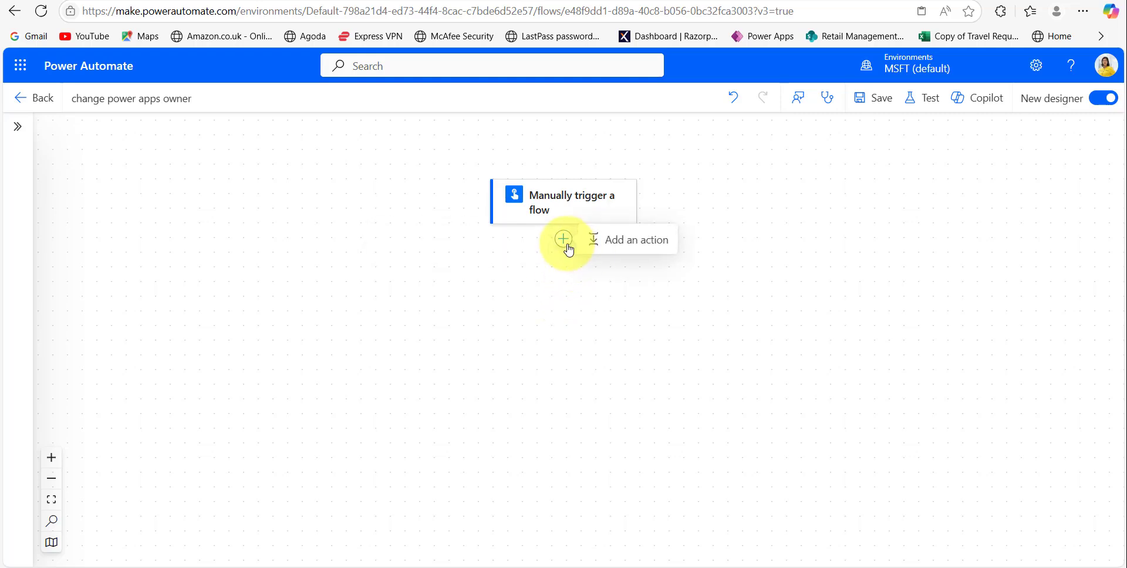
left_click(610, 243)
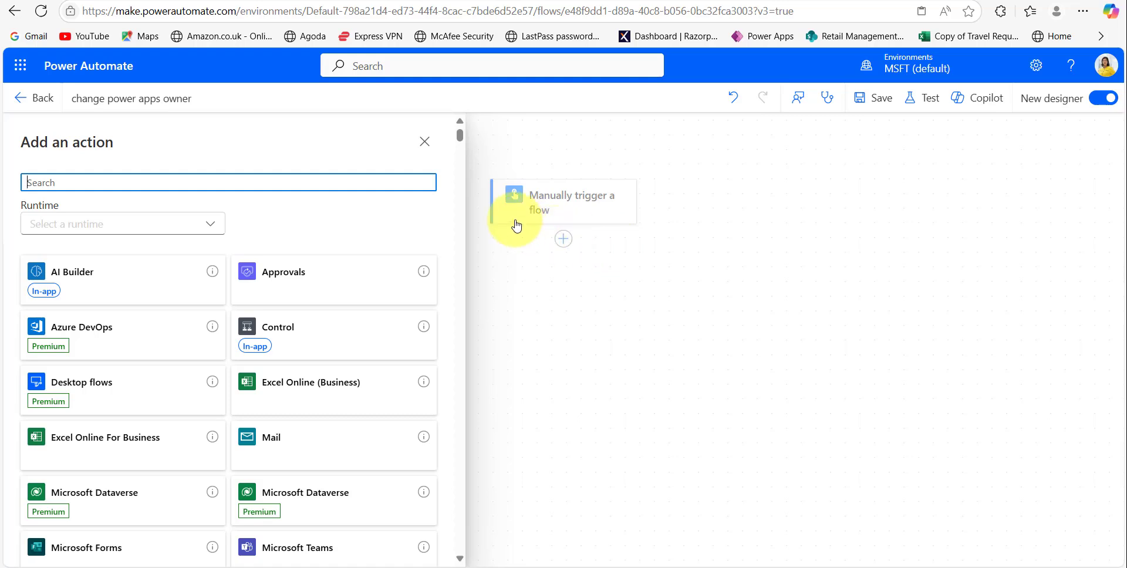
left_click_drag(460, 138, 460, 296)
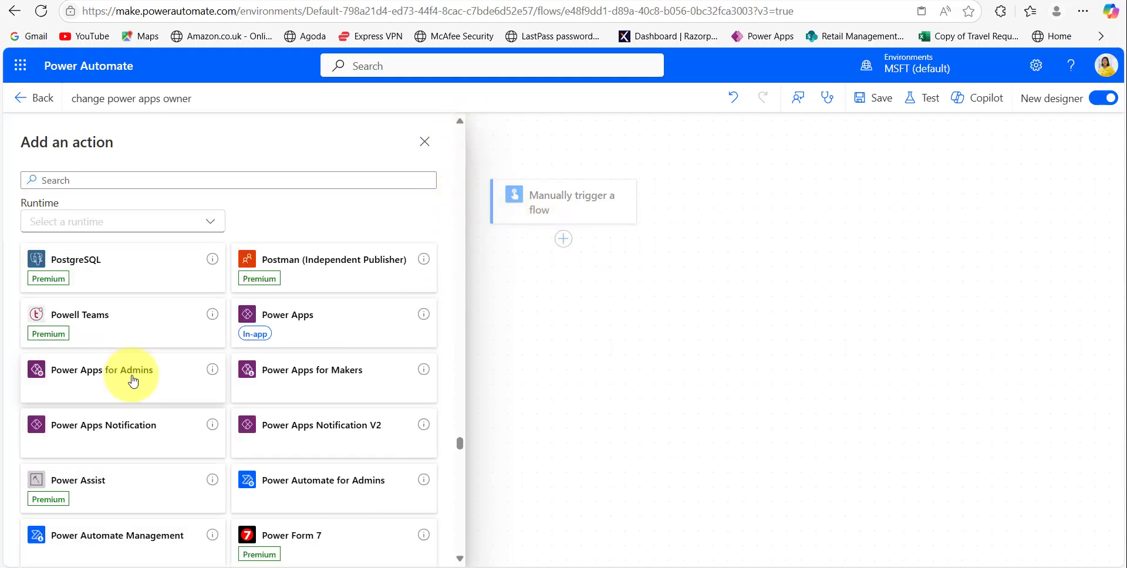
left_click(134, 382)
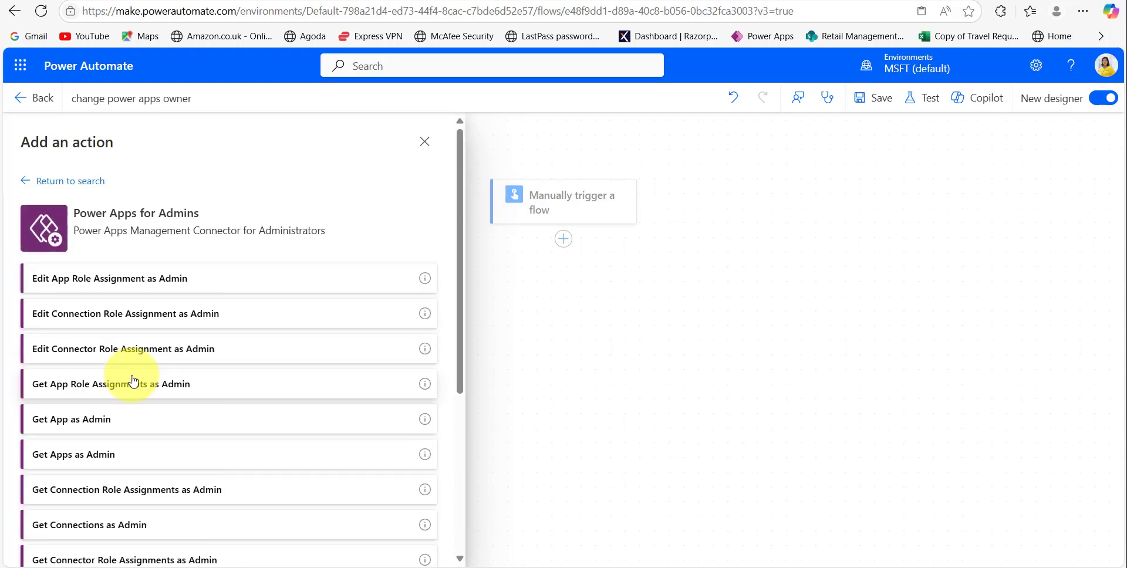
scroll(145, 466, "down", 5)
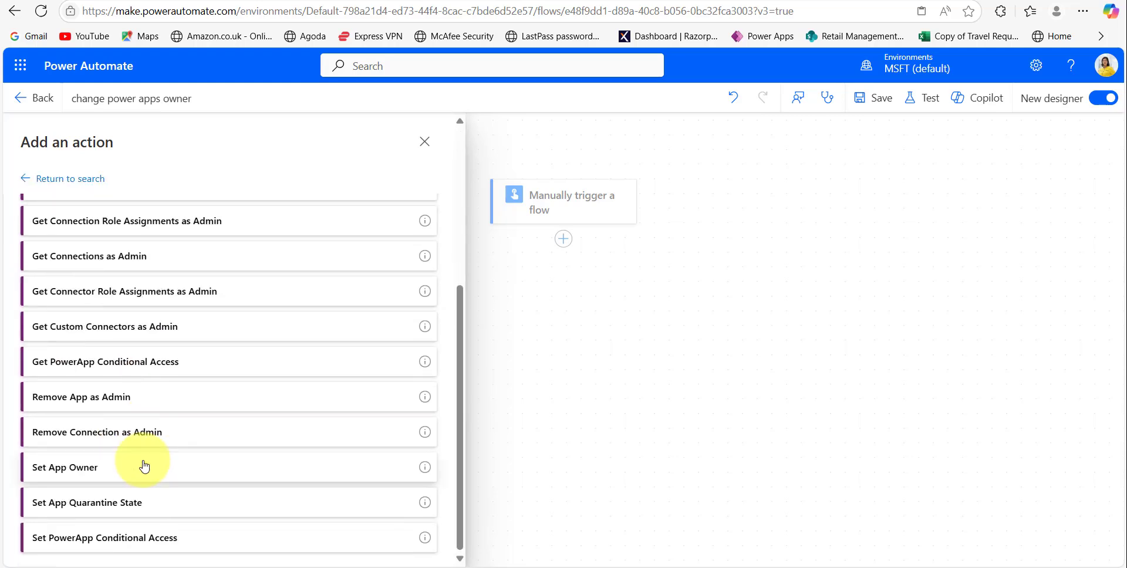
left_click(72, 476)
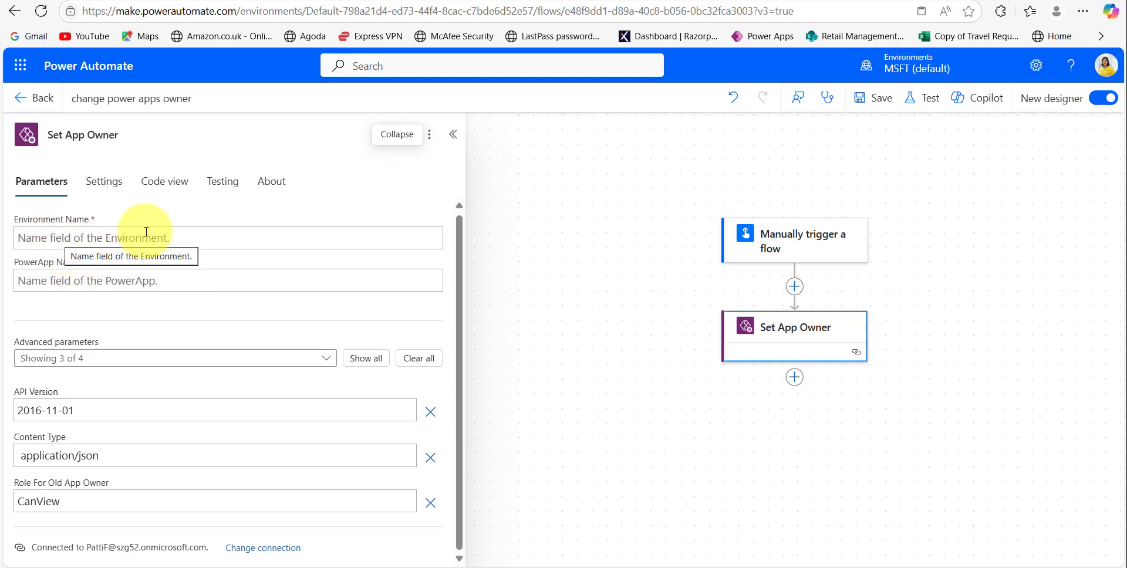
- Paste the Environment ID from the notes into the Environment Name field
left_click(817, 566)
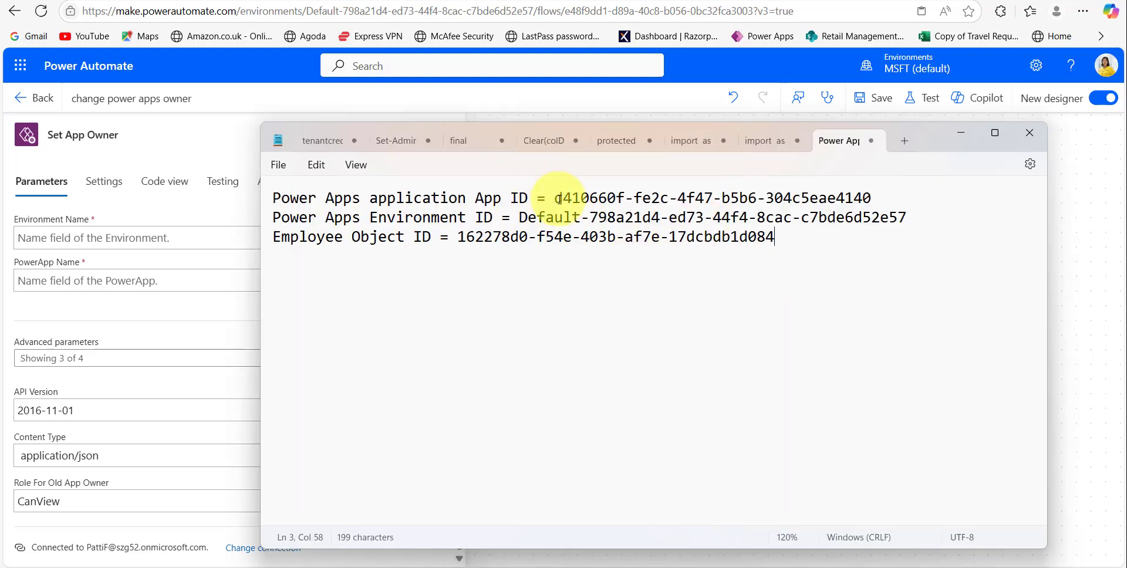
left_click_drag(518, 217, 911, 218)
key("ctrl+c")
left_click(158, 238)
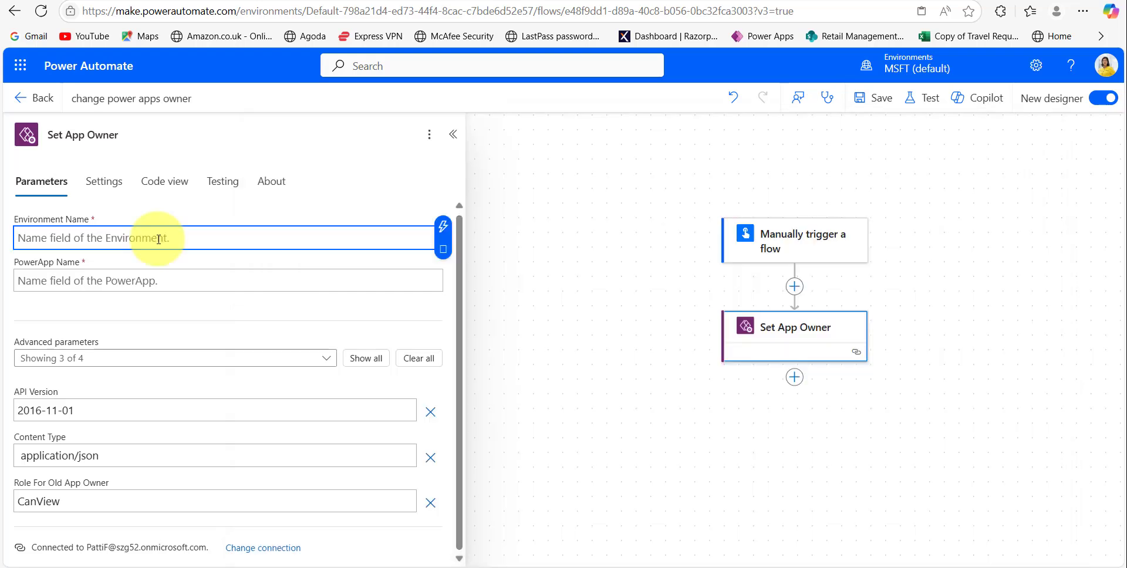
key("ctrl+v")
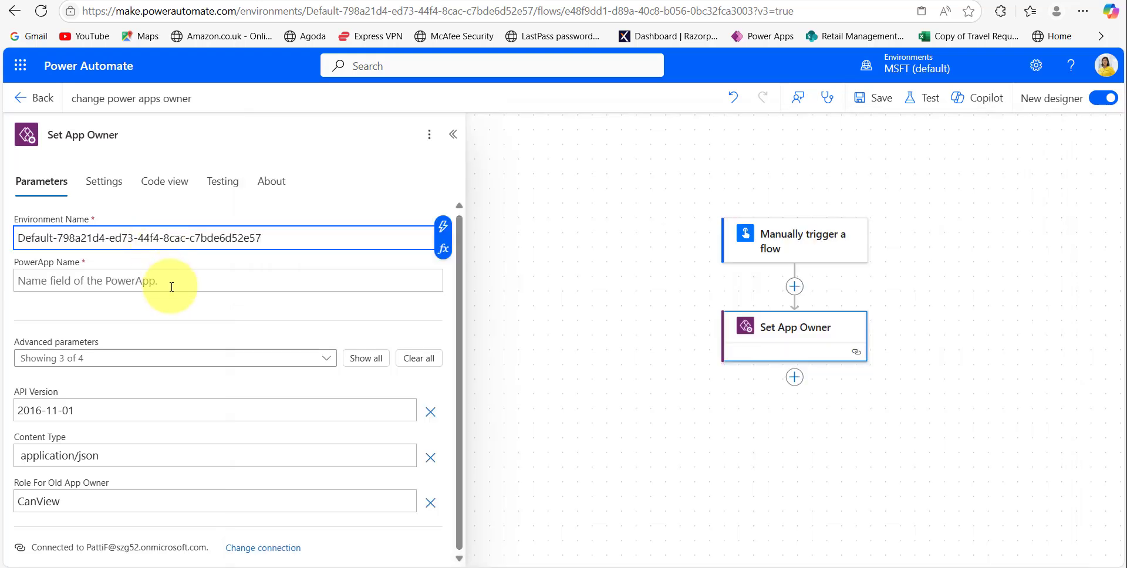
left_click(241, 282)
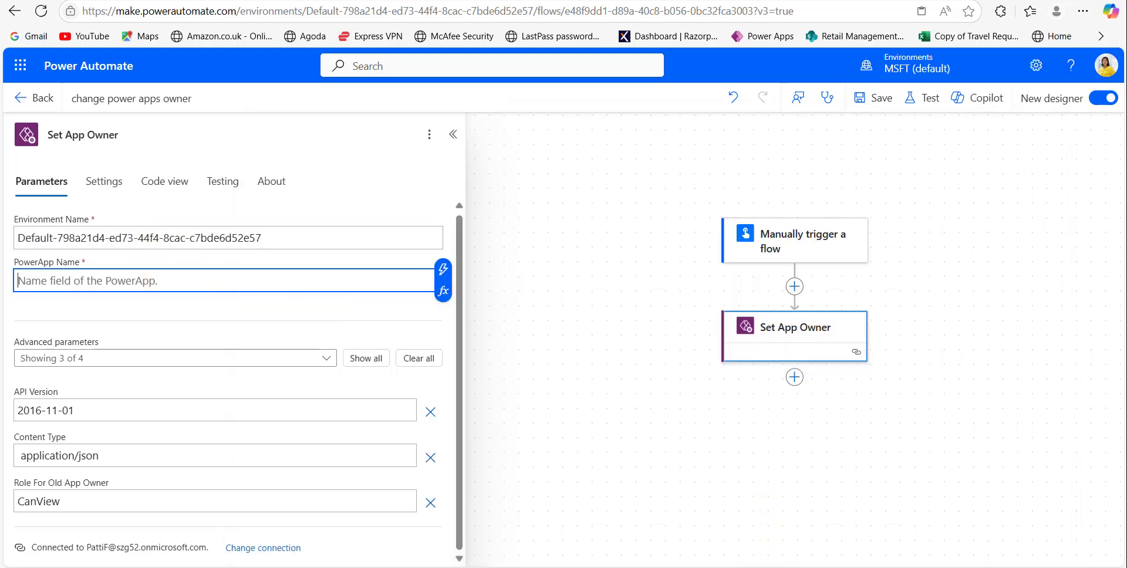
- Paste the App ID from the notes into the PowerApp Name field
key("alt+Tab")
left_click(476, 327)
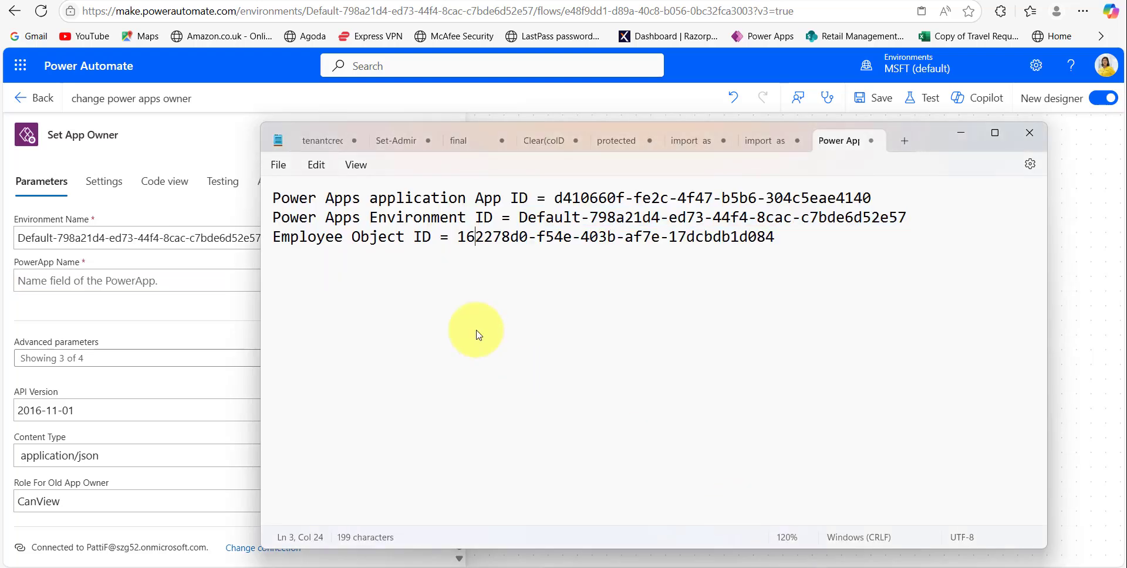
left_click_drag(554, 198, 875, 202)
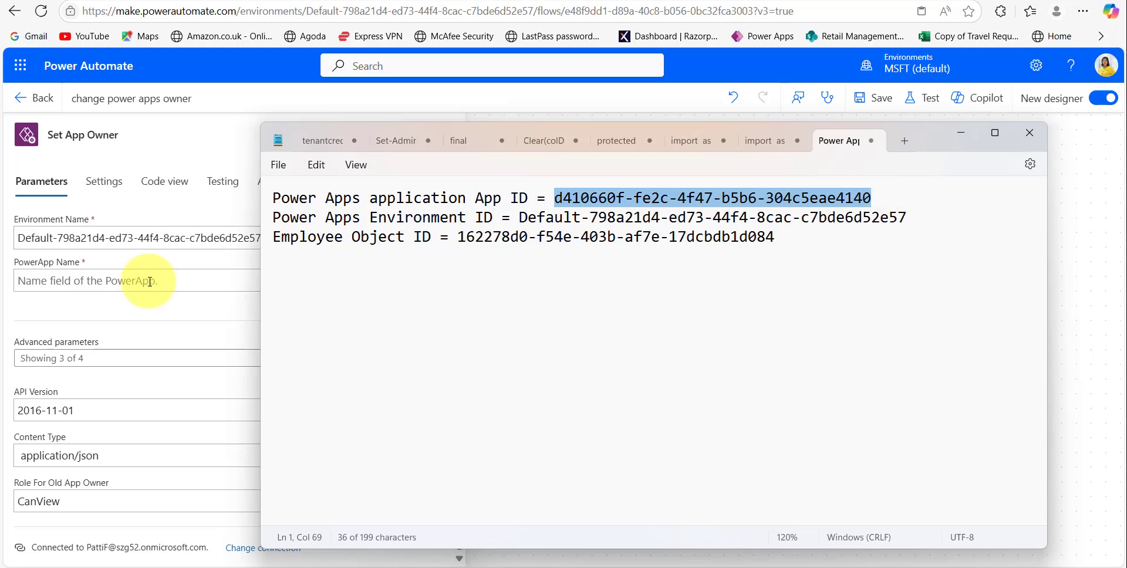
left_click(150, 281)
key("ctrl+v")
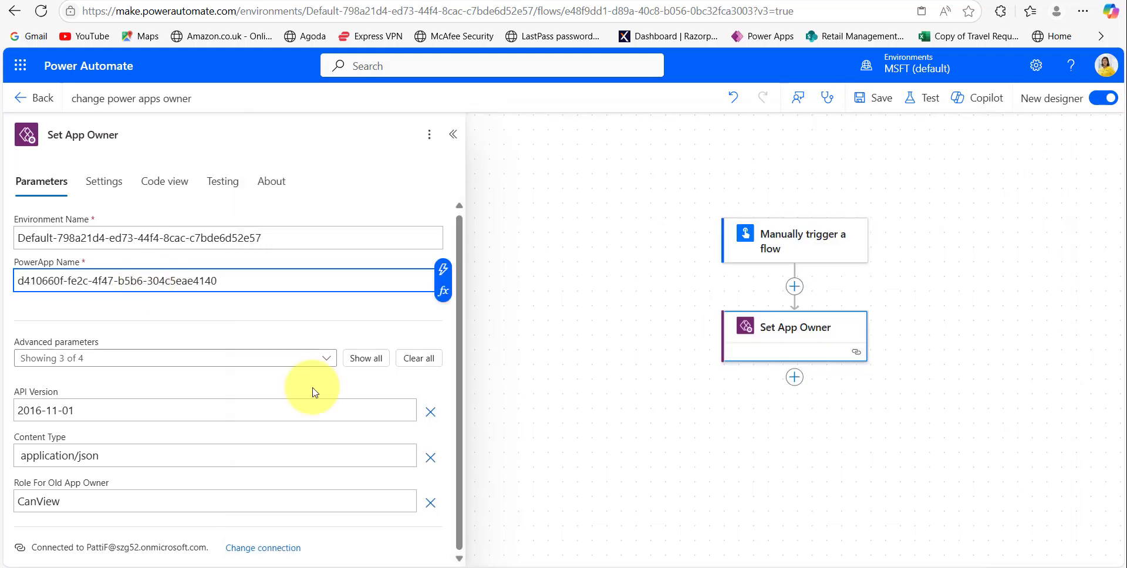
- Enter the employee's object ID as the New PowerApp Owner and collapse the action
left_click(365, 358)
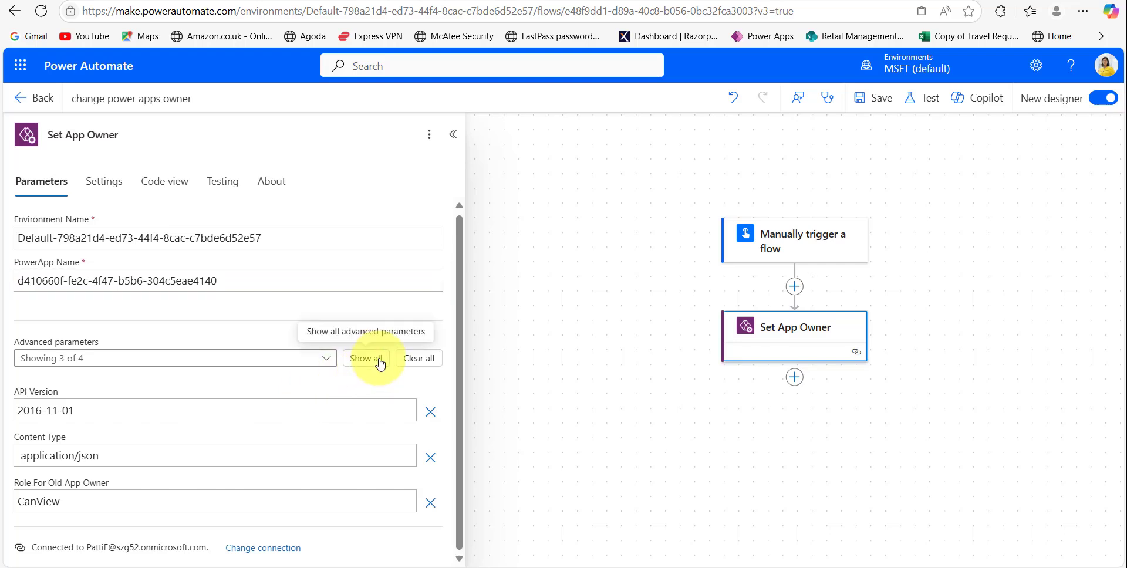
scroll(338, 457, "down", 1)
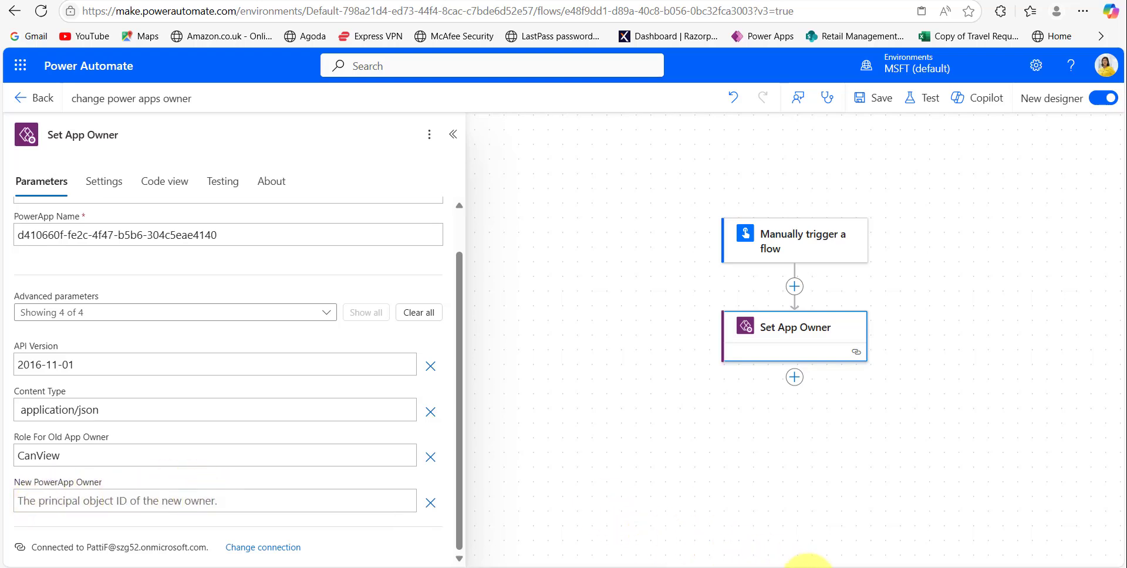
left_click(810, 567)
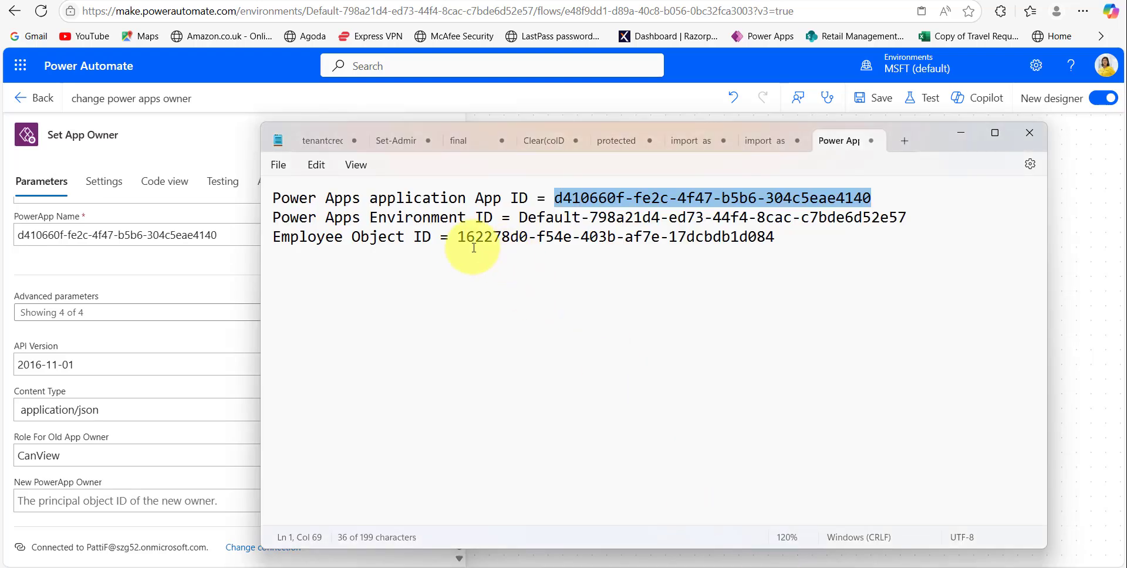
left_click_drag(458, 237, 774, 237)
left_click(176, 500)
key("ctrl+v")
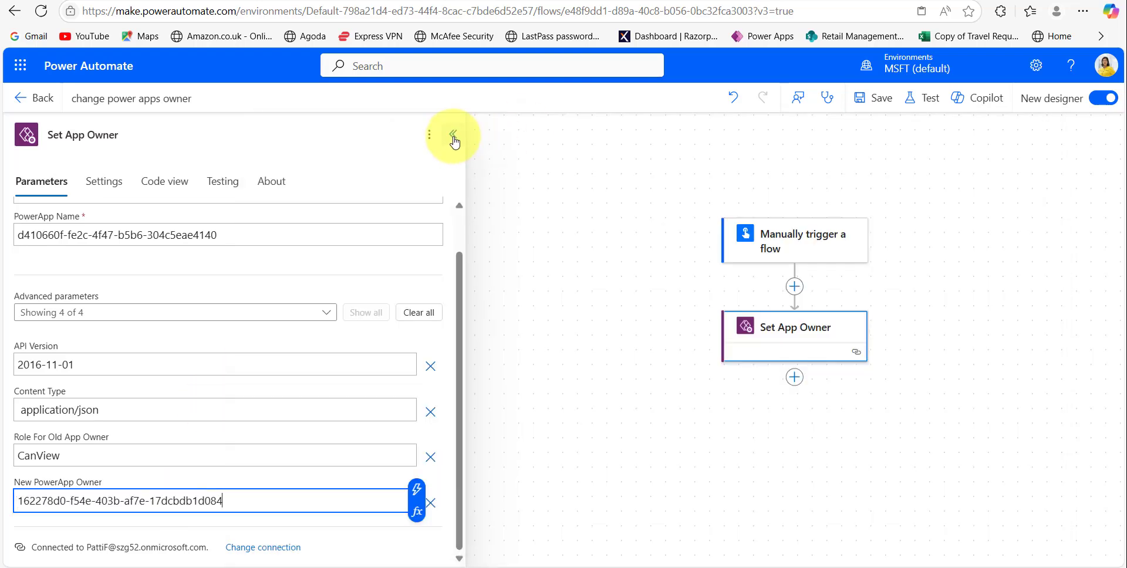
left_click(453, 138)
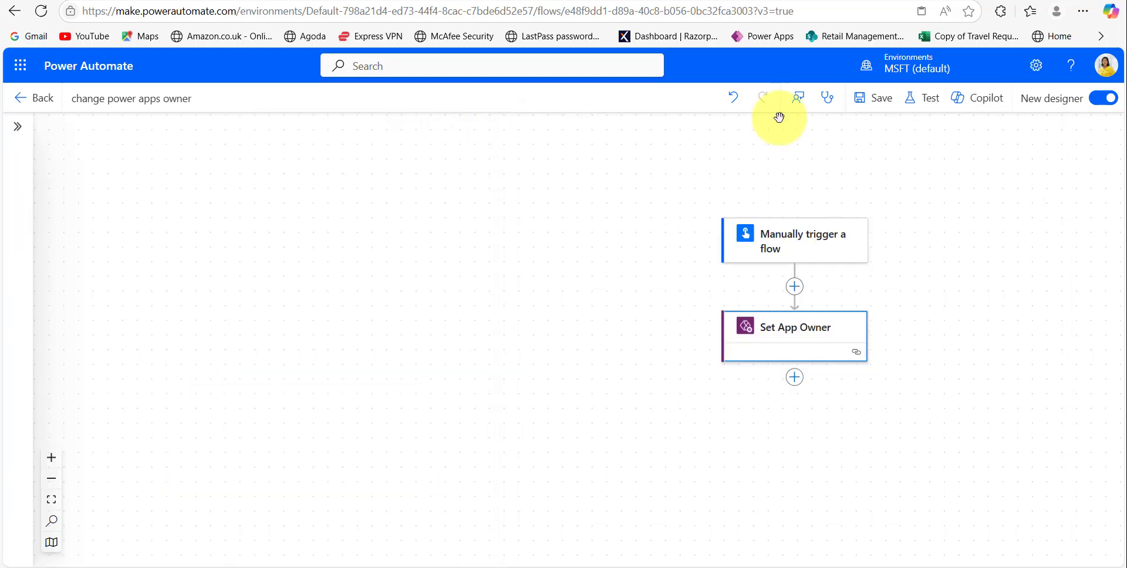
- Save the flow and run a manually triggered test of it
left_click(881, 101)
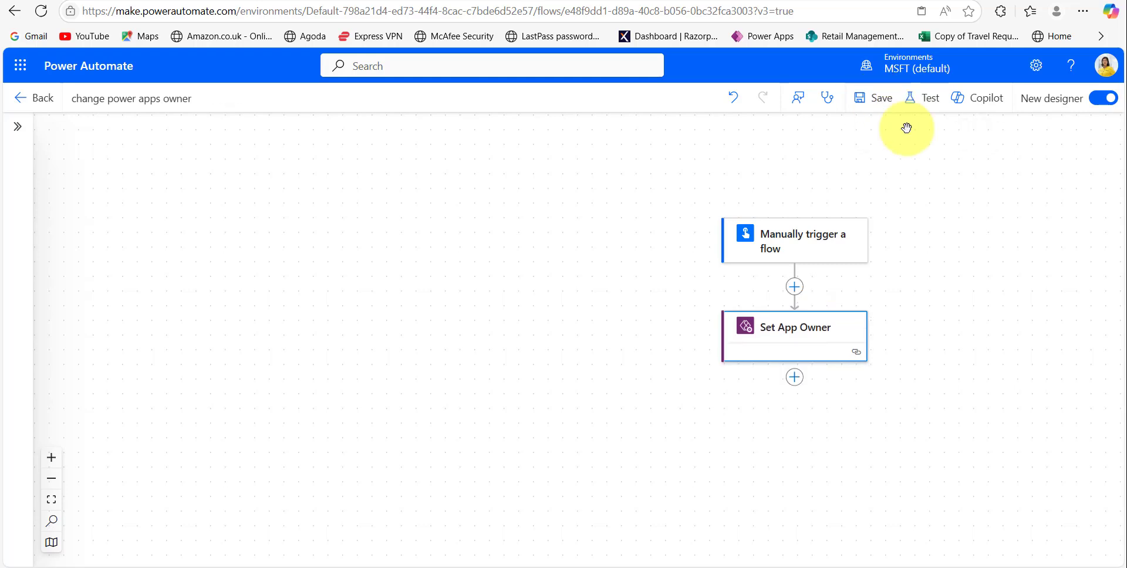
left_click(919, 107)
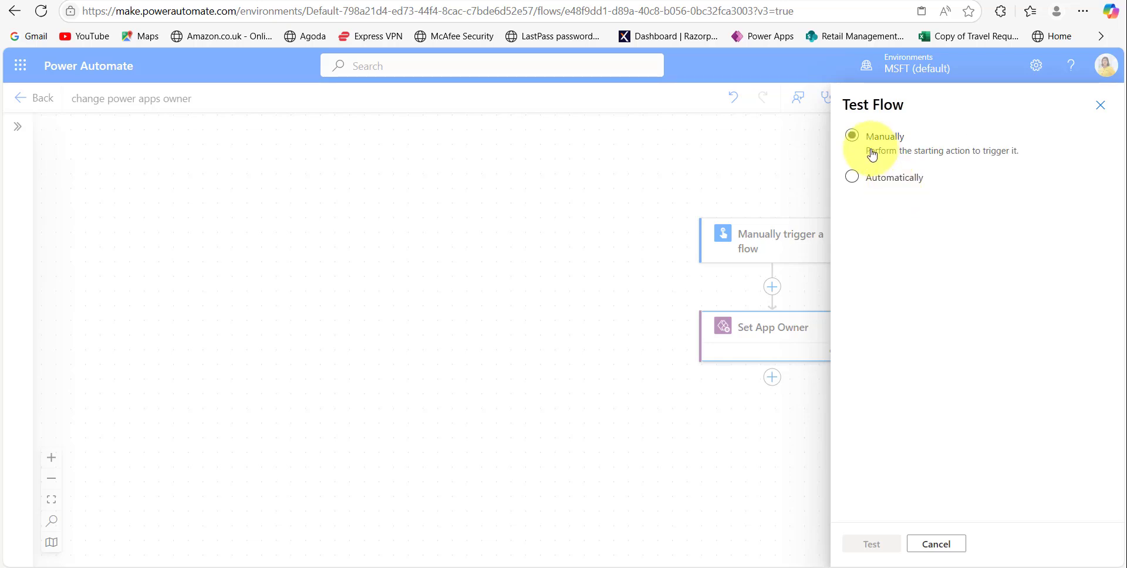
left_click(861, 136)
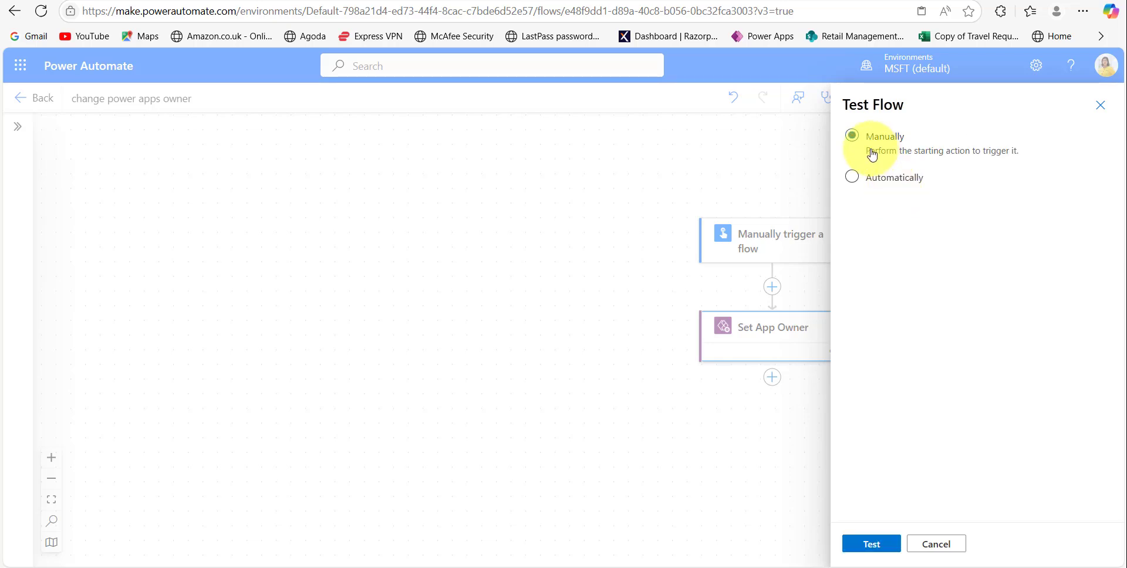
left_click(865, 548)
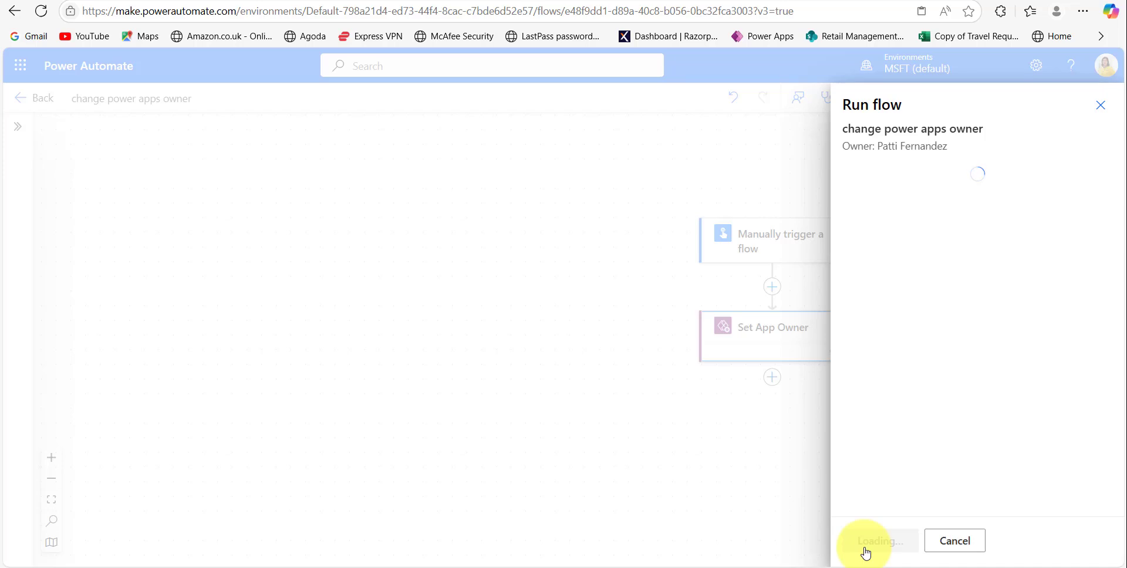
left_click(877, 541)
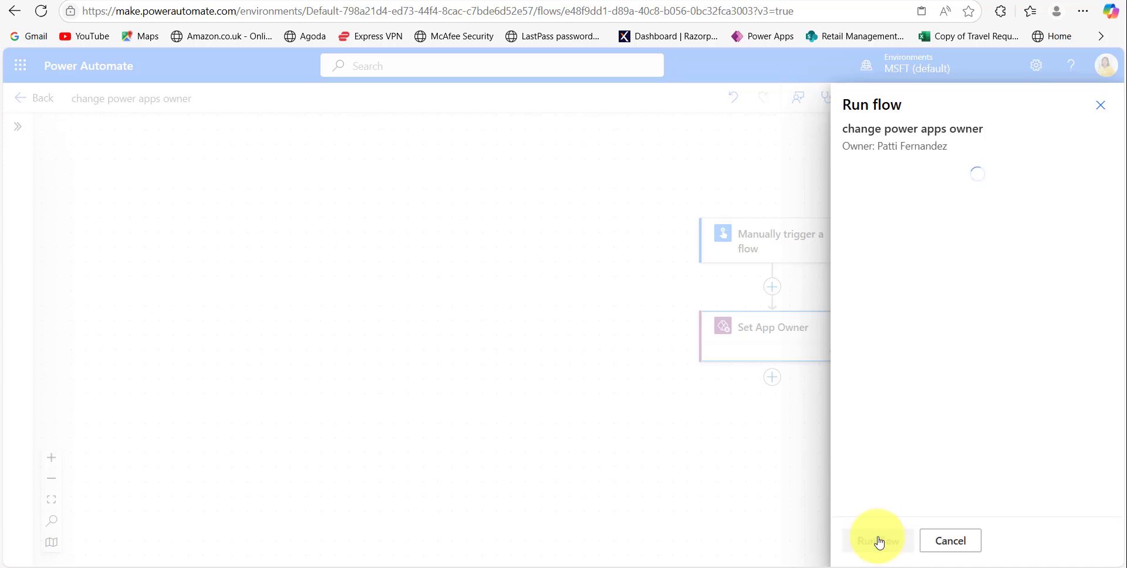
left_click(867, 540)
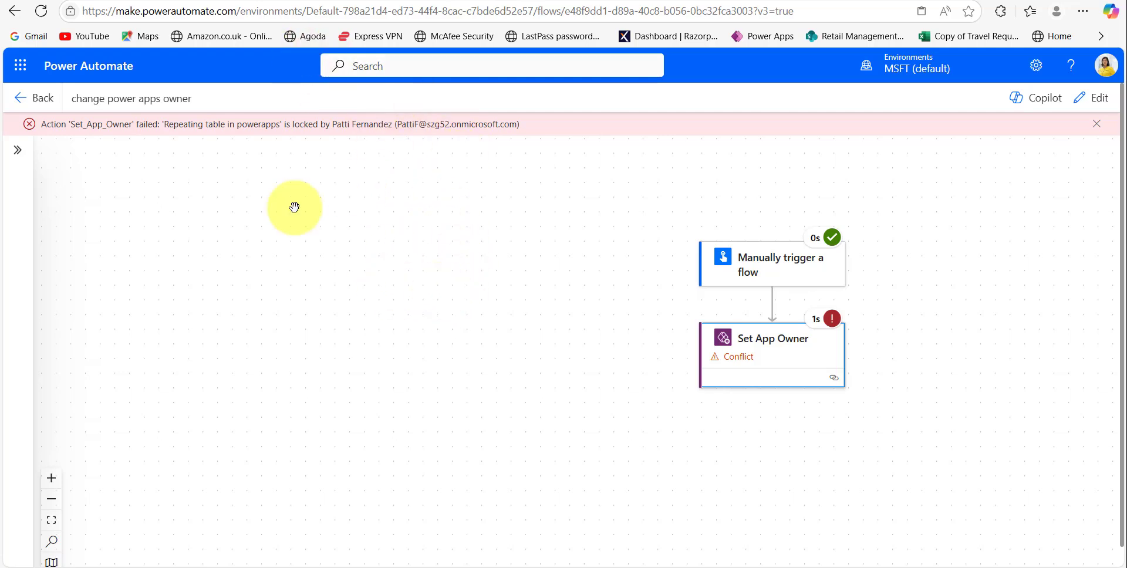
- Check the signed-in account, then leave the Power Apps editor tab without saving to unlock the app
left_click(1109, 70)
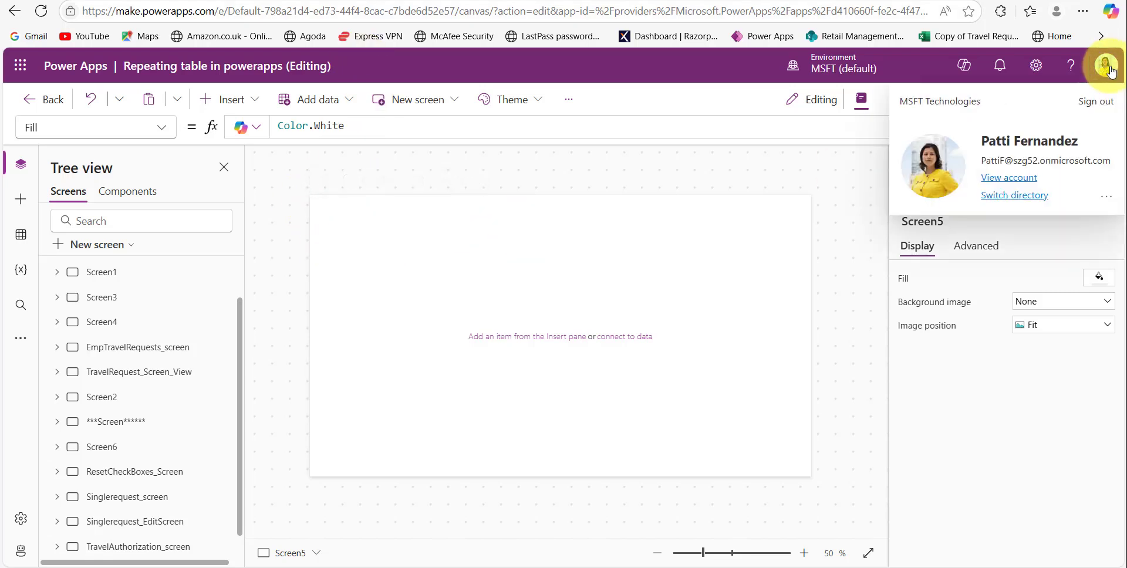
left_click(1109, 69)
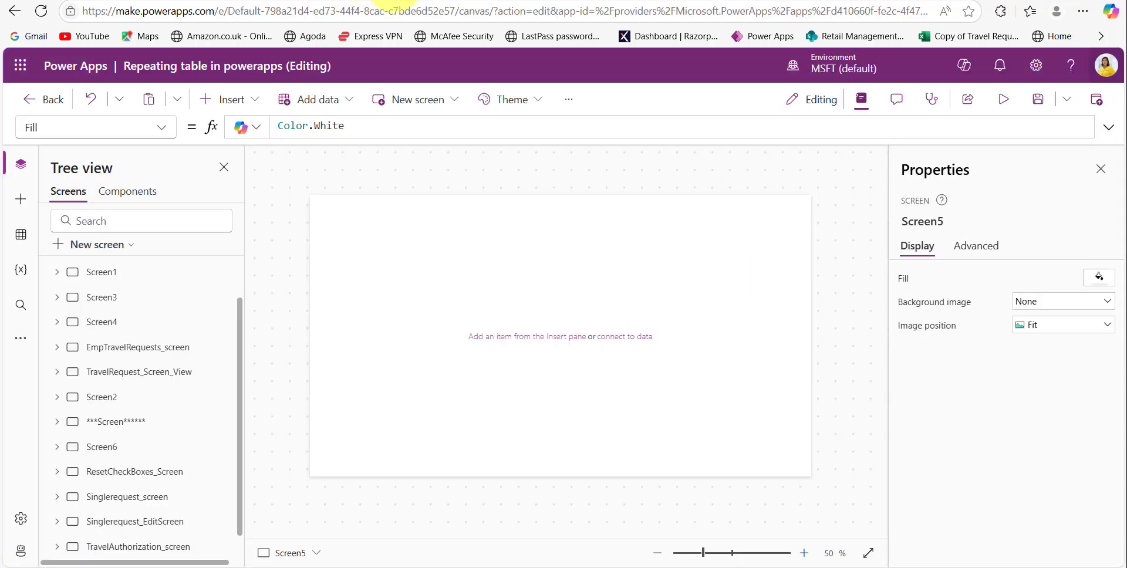
left_click(397, 4)
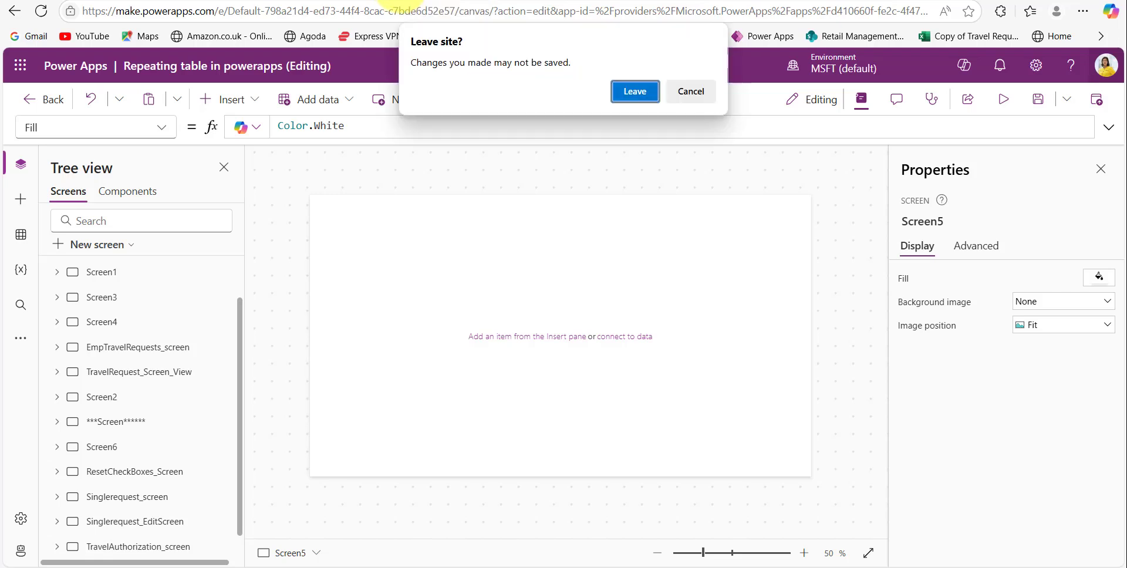
left_click(634, 93)
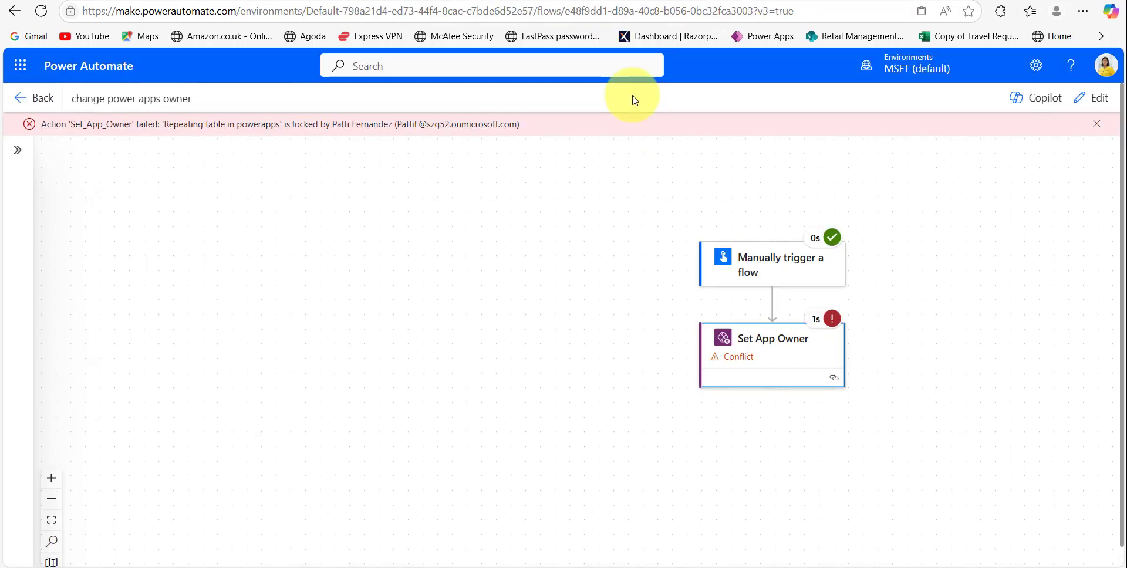
- Dismiss the Conflict error and rerun the manual test of the flow
left_click(1097, 124)
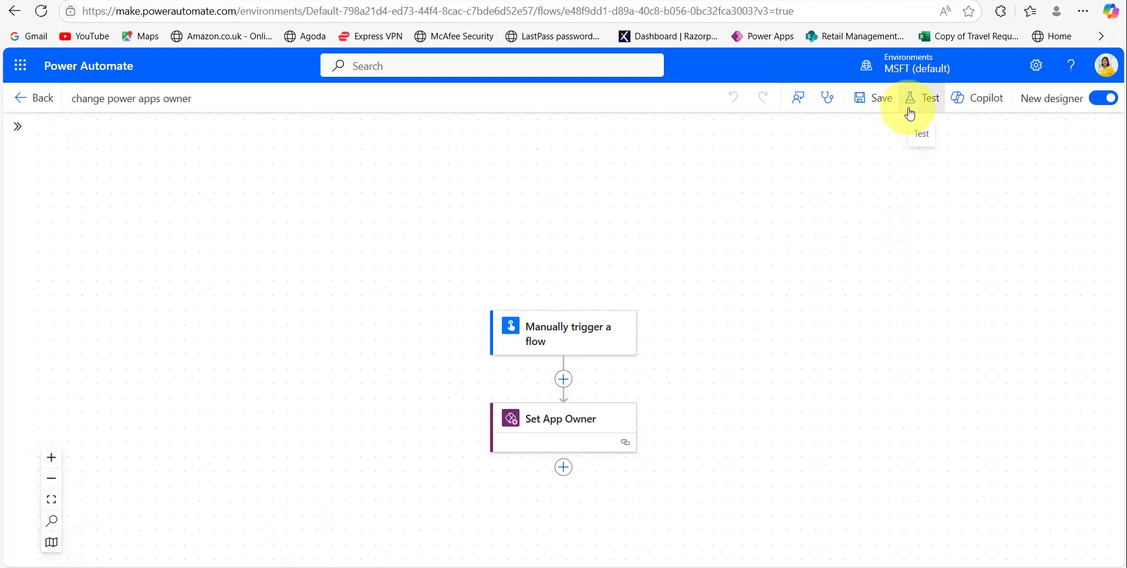
left_click(909, 112)
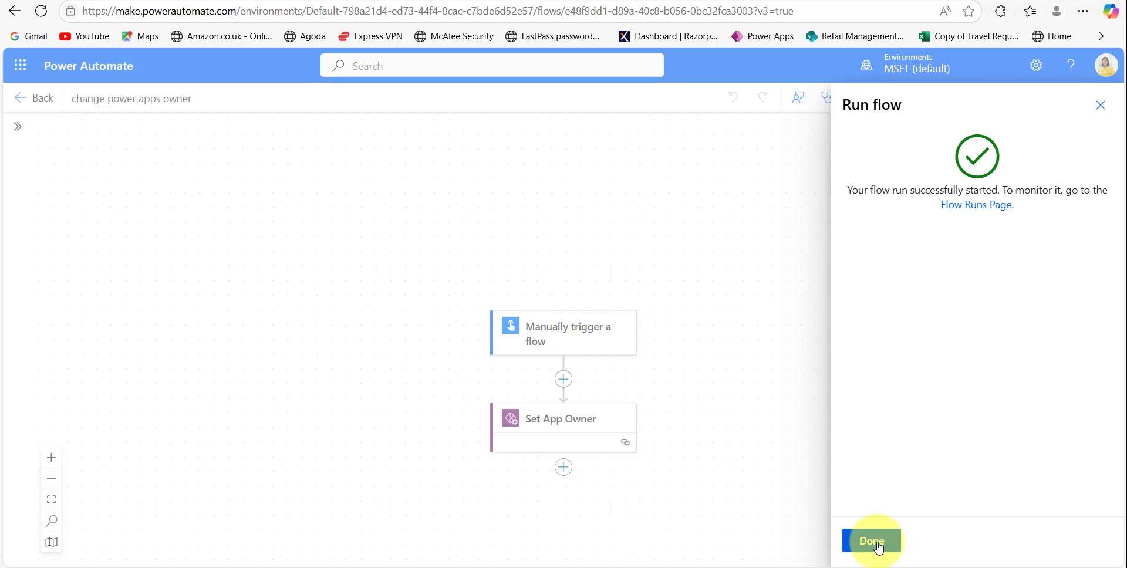
left_click(870, 544)
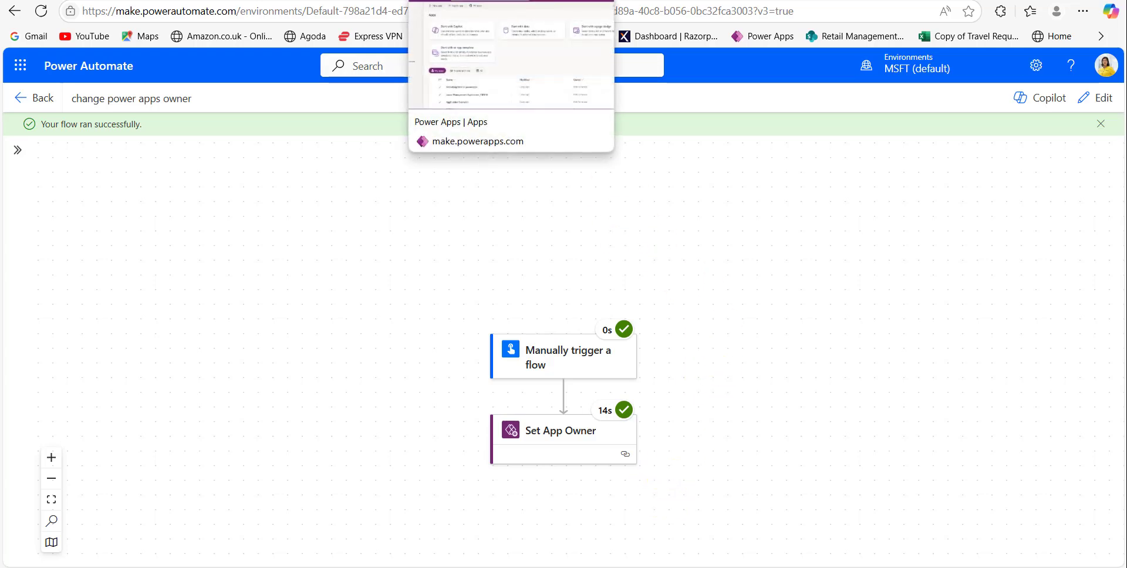
- Refresh Power Apps to confirm the app left My apps, then load Power Apps in an InPrivate window
left_click(469, 0)
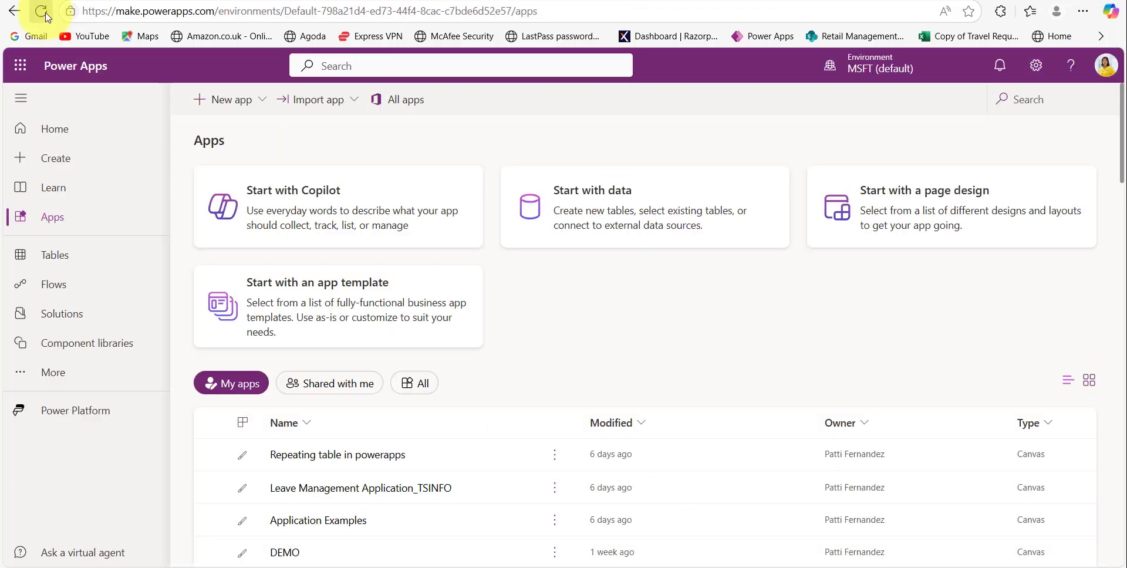
left_click(45, 13)
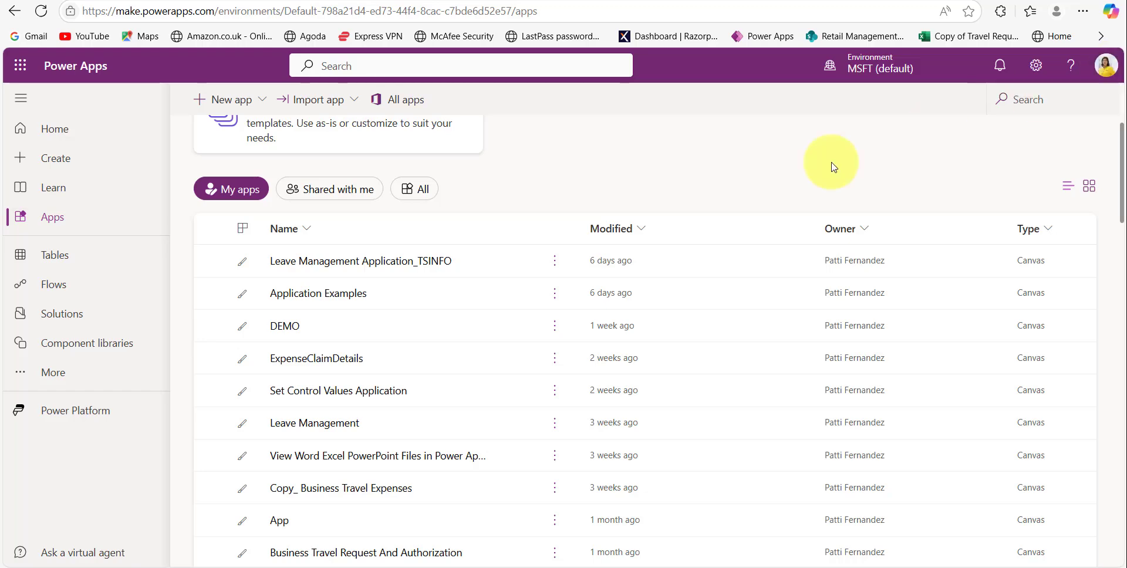
scroll(616, 387, "down", 7)
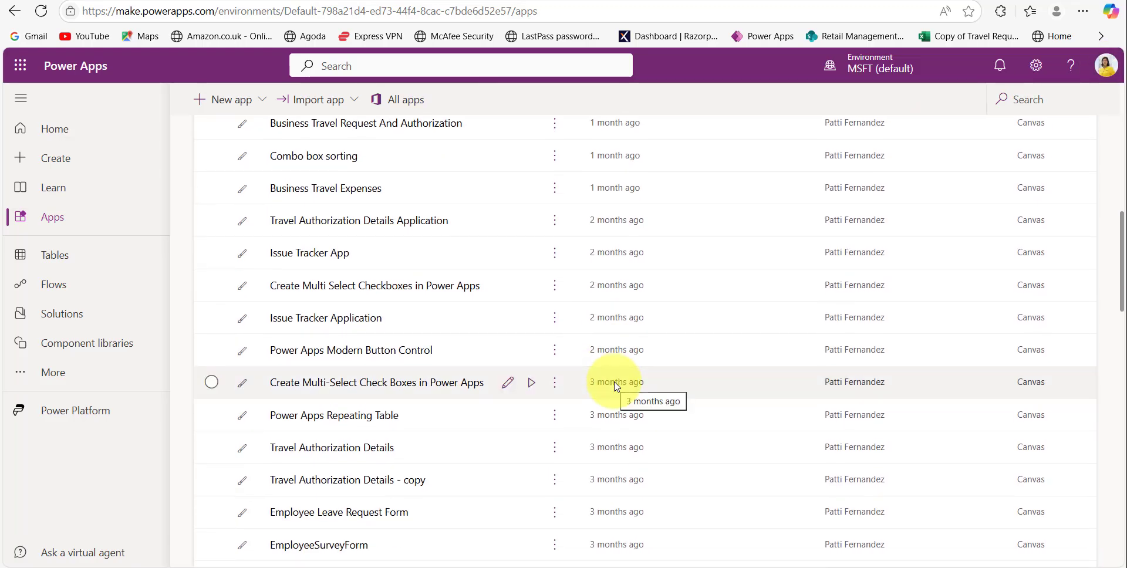
scroll(615, 384, "up", 7)
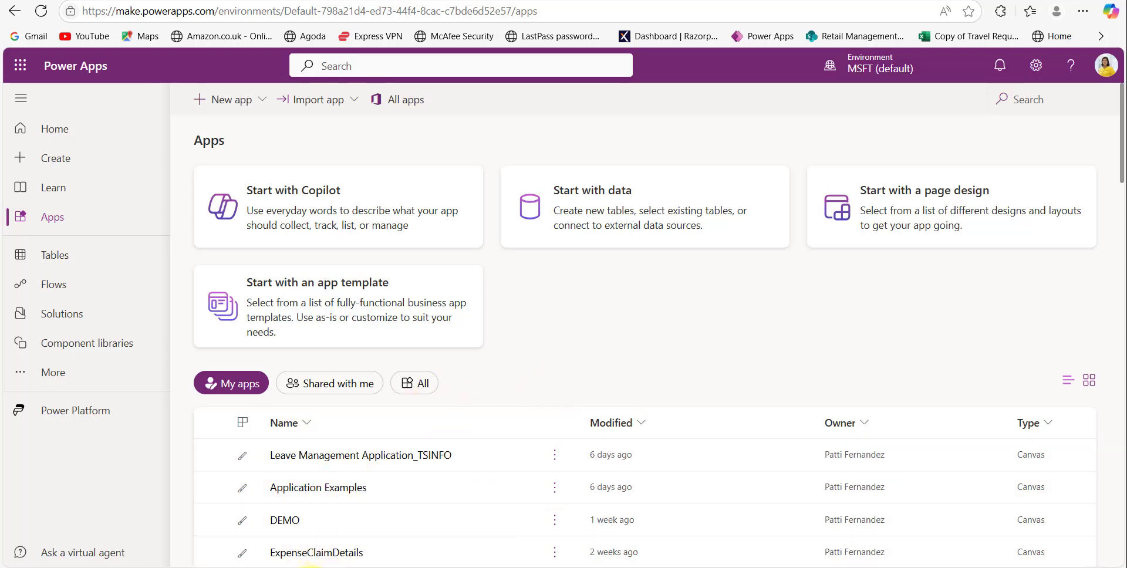
key("ctrl+shift+n")
left_click(769, 36)
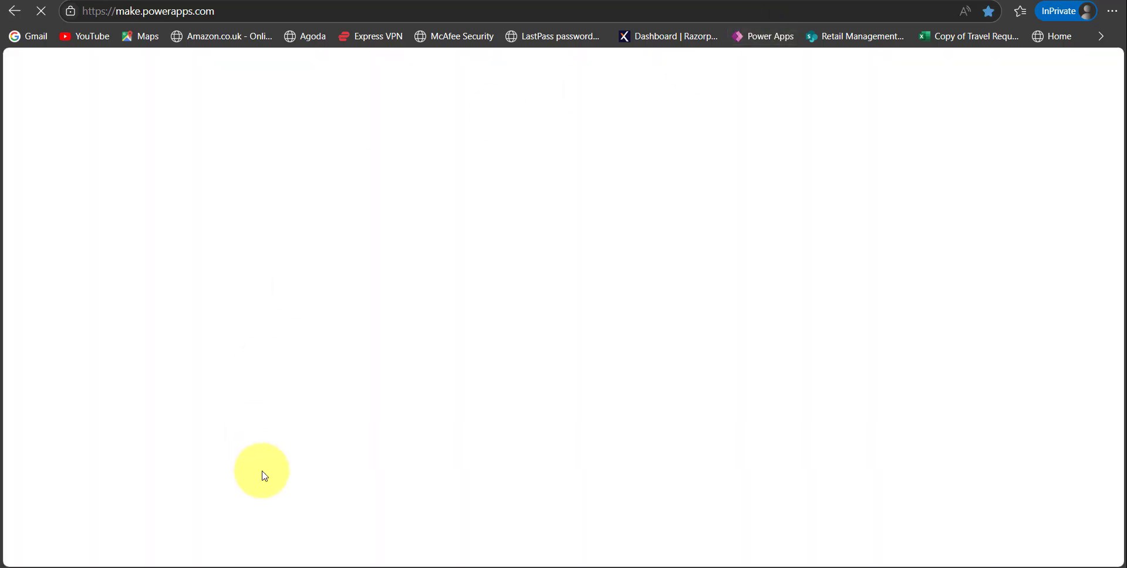
- Sign in with the new owner's saved account, stay signed in, and verify the account in the profile panel
left_click(534, 254)
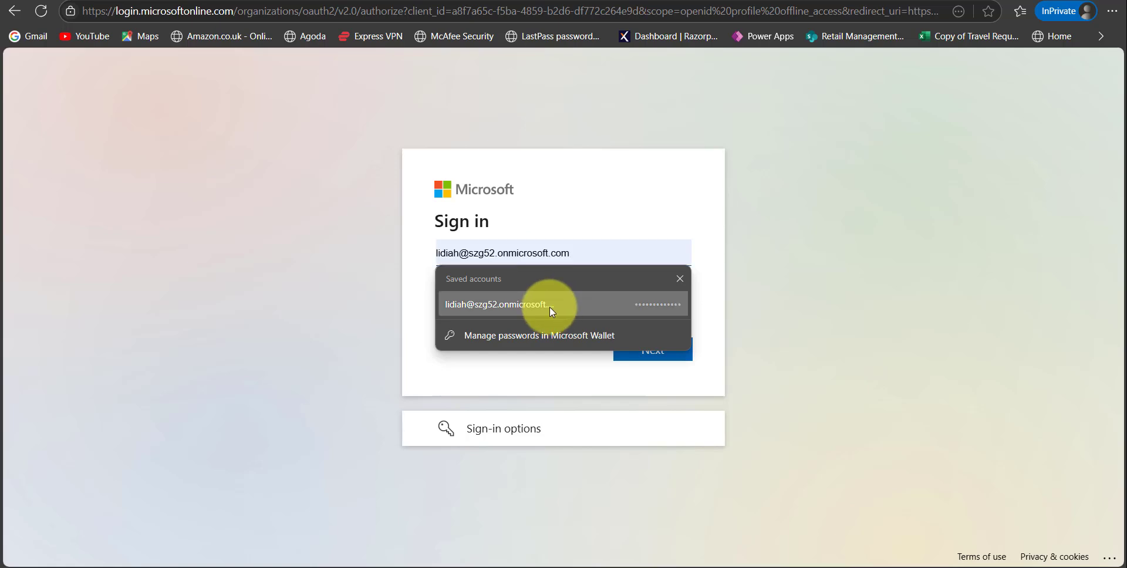
left_click(549, 308)
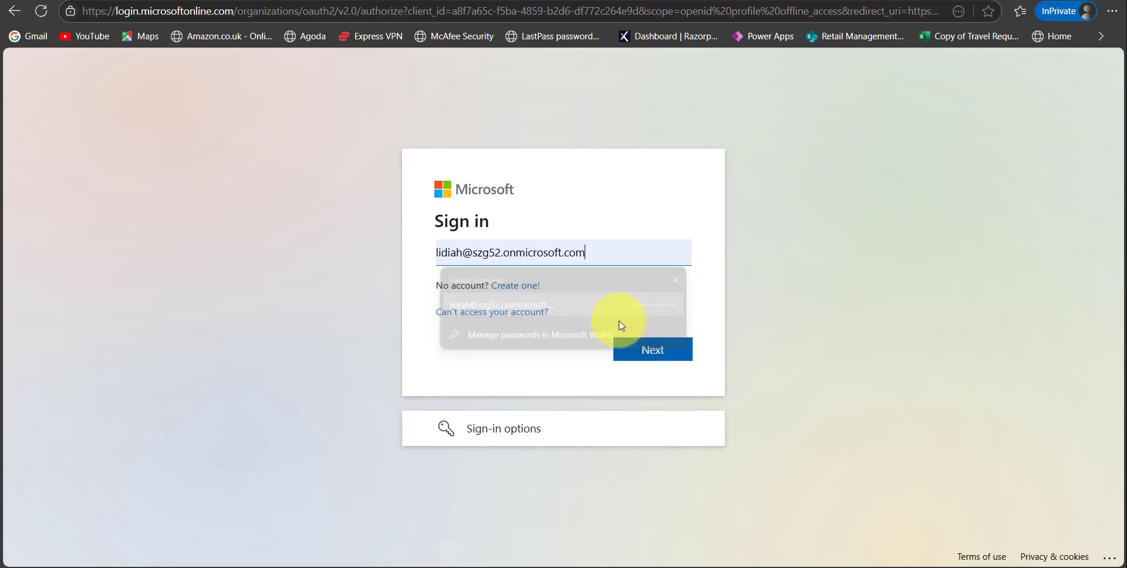
left_click(655, 355)
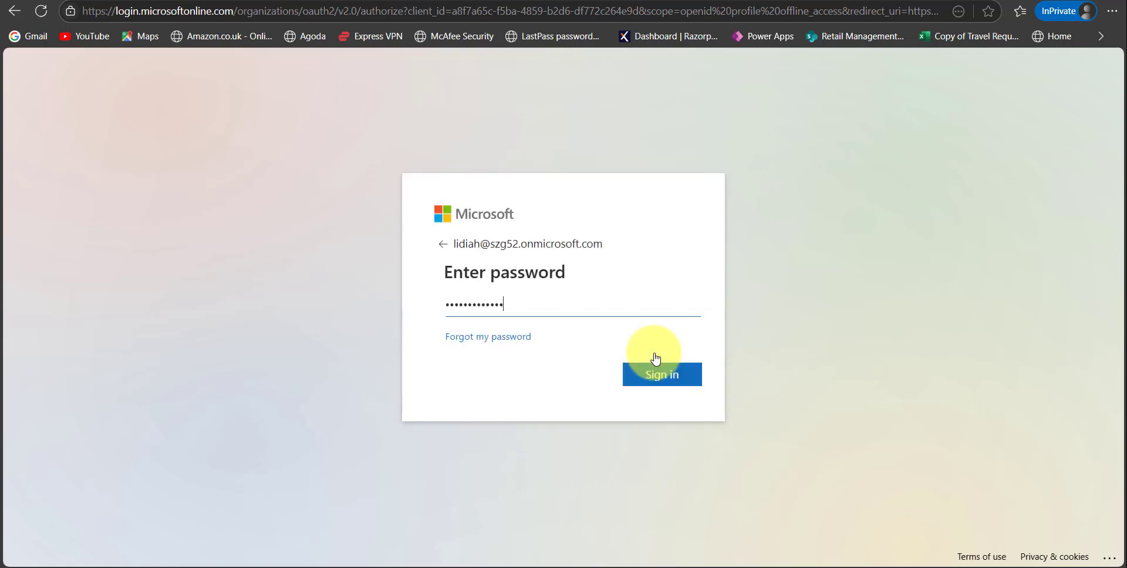
left_click(665, 385)
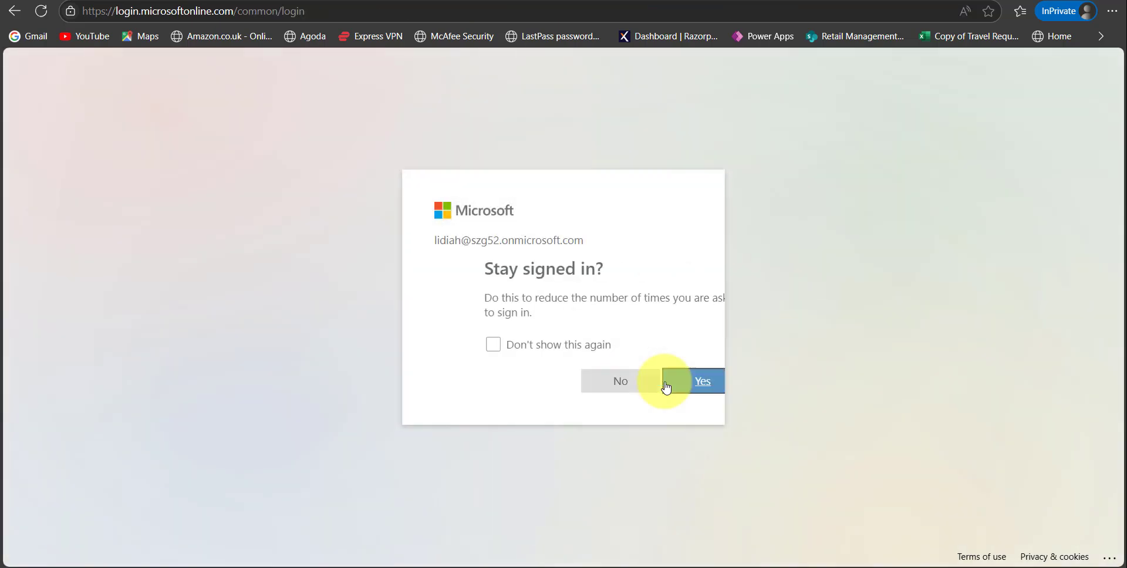
left_click(664, 385)
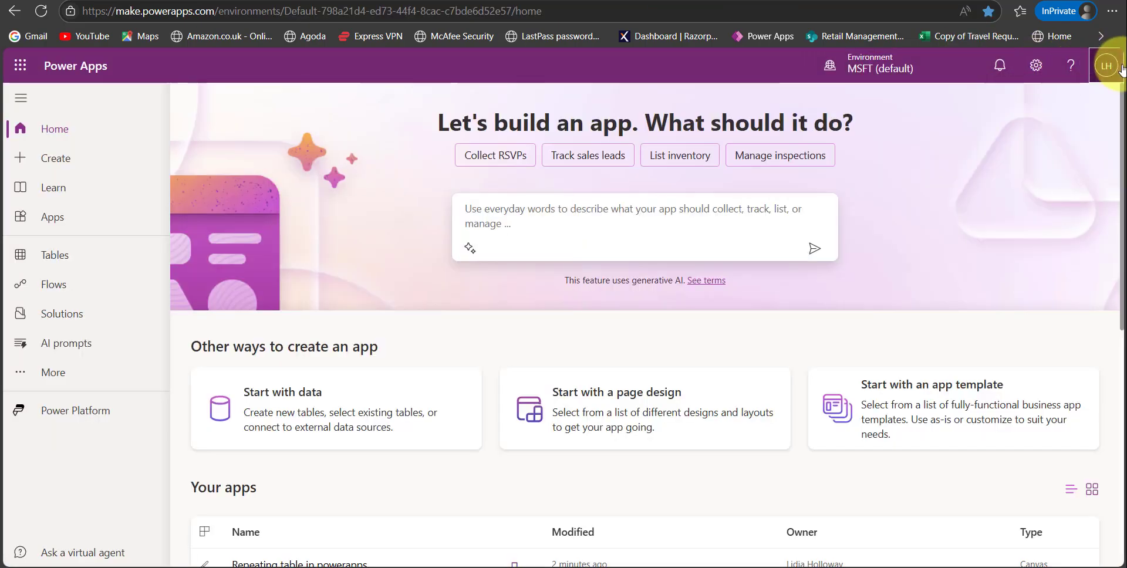
left_click(1107, 66)
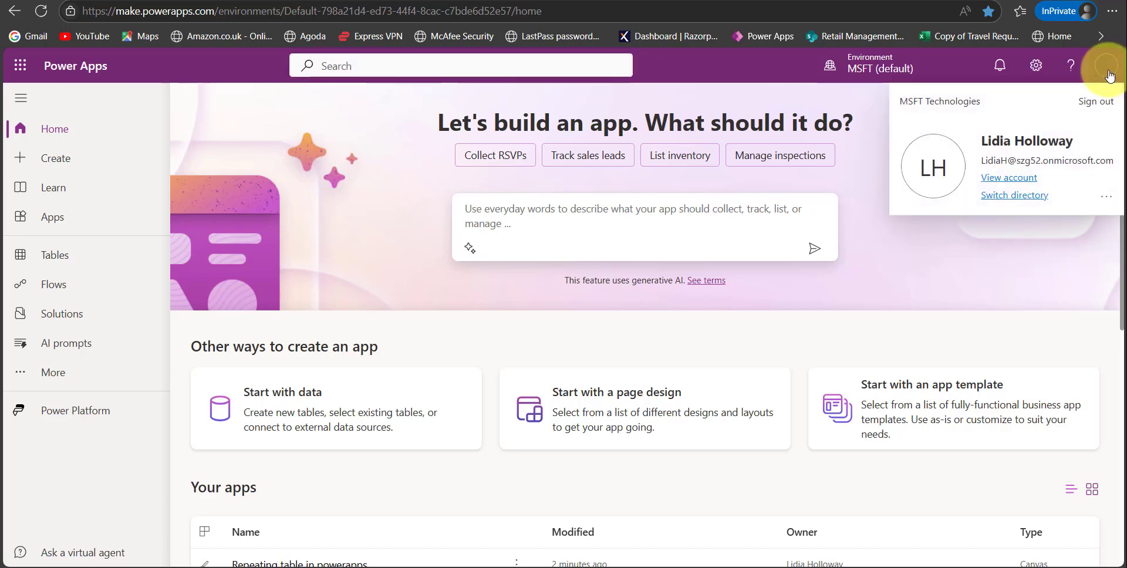
left_click(418, 210)
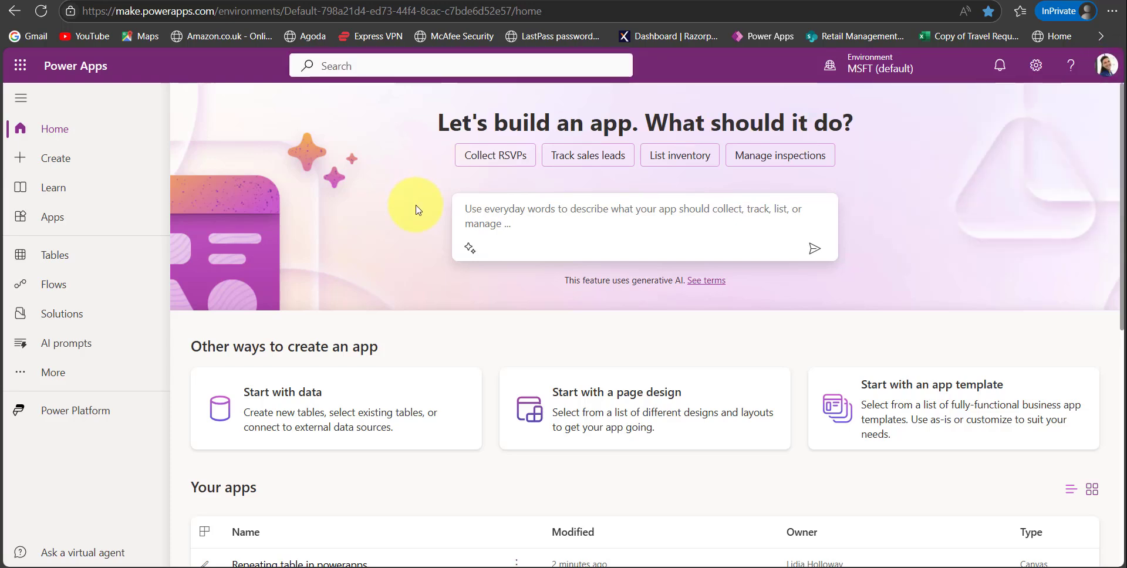
- Show the Power Apps Apps list, then bring up the Notepad file holding the app IDs and Set-AdminPowerAppOwner template
left_click(71, 220)
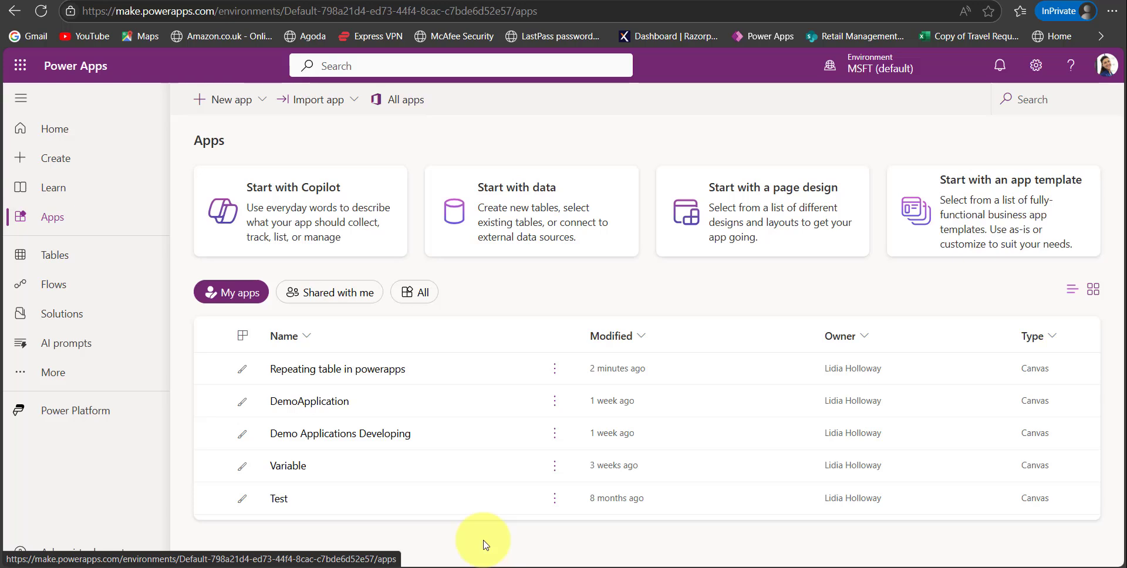
key("alt+Tab")
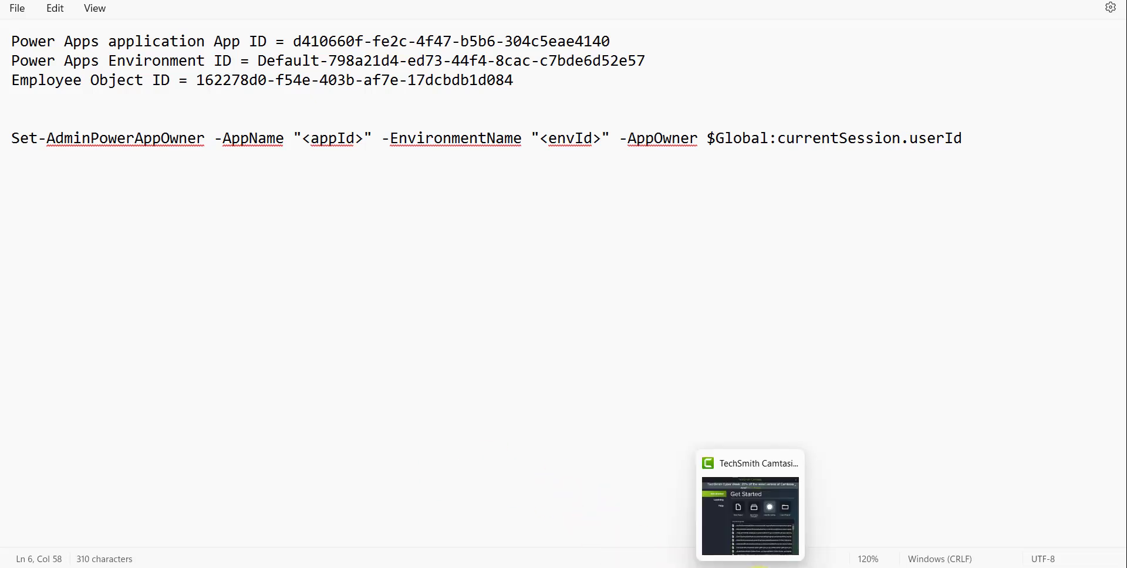
- Copy the Install-Module Microsoft.PowerApps.Administration.PowerShell line from Notepad into the VS Code terminal
left_click(786, 566)
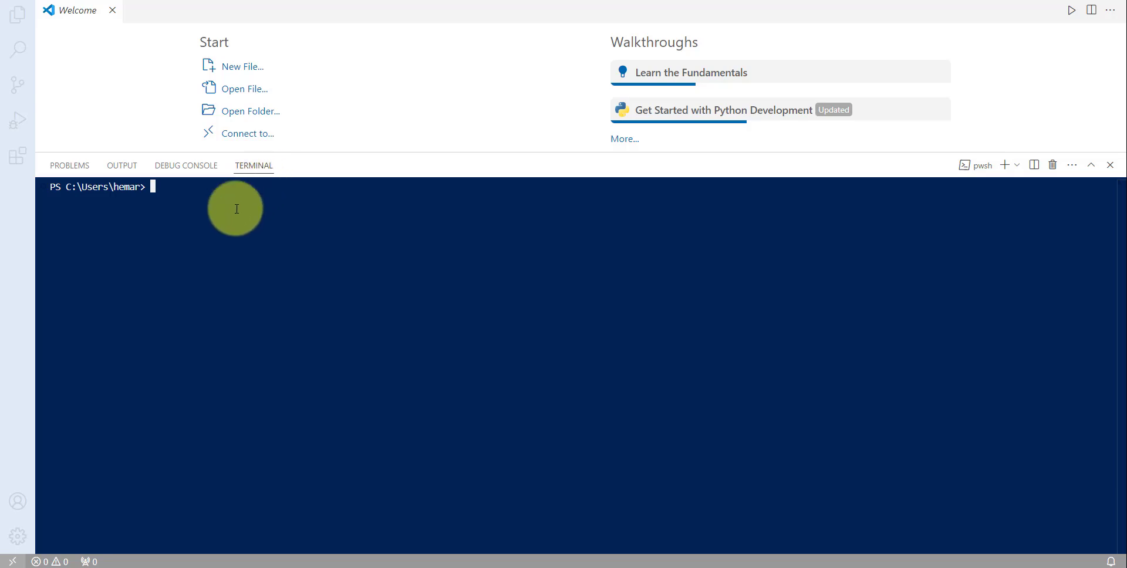
key("alt+Tab")
left_click_drag(784, 41, 2, 35)
key("ctrl+c")
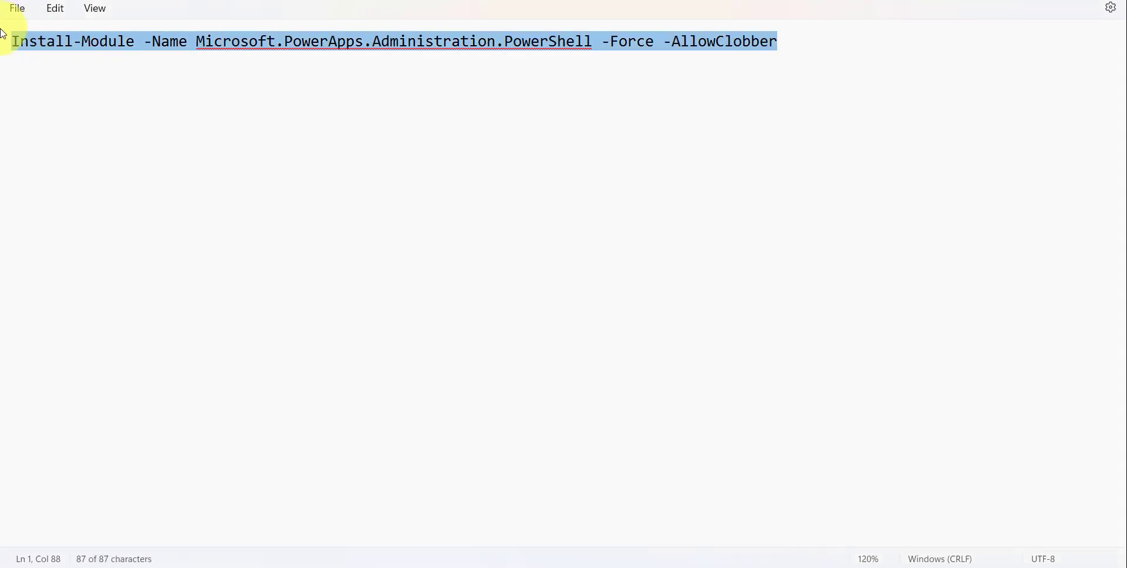
left_click(129, 101)
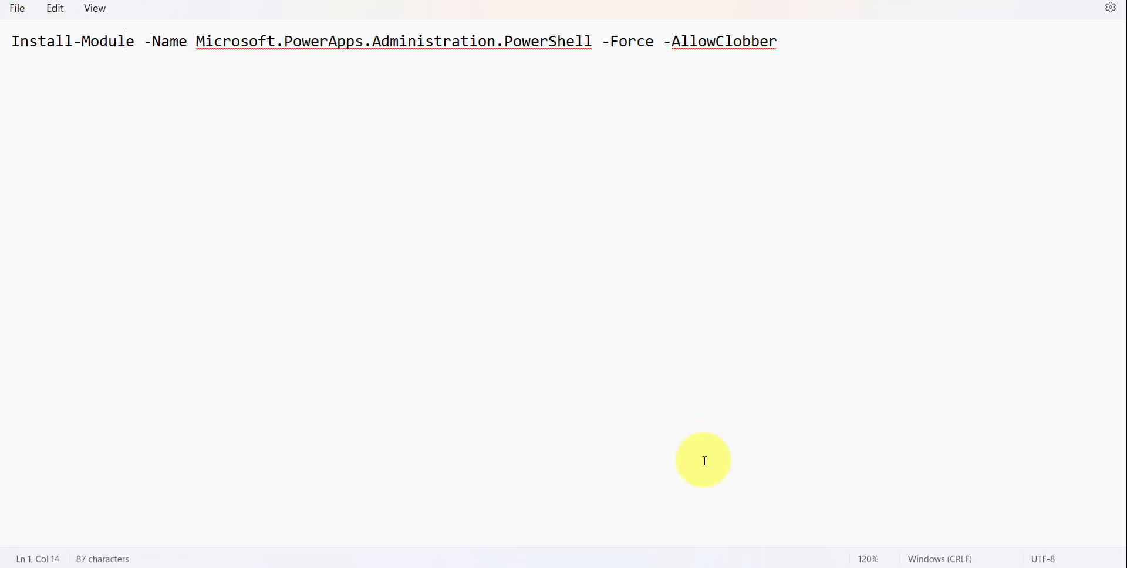
left_click(781, 567)
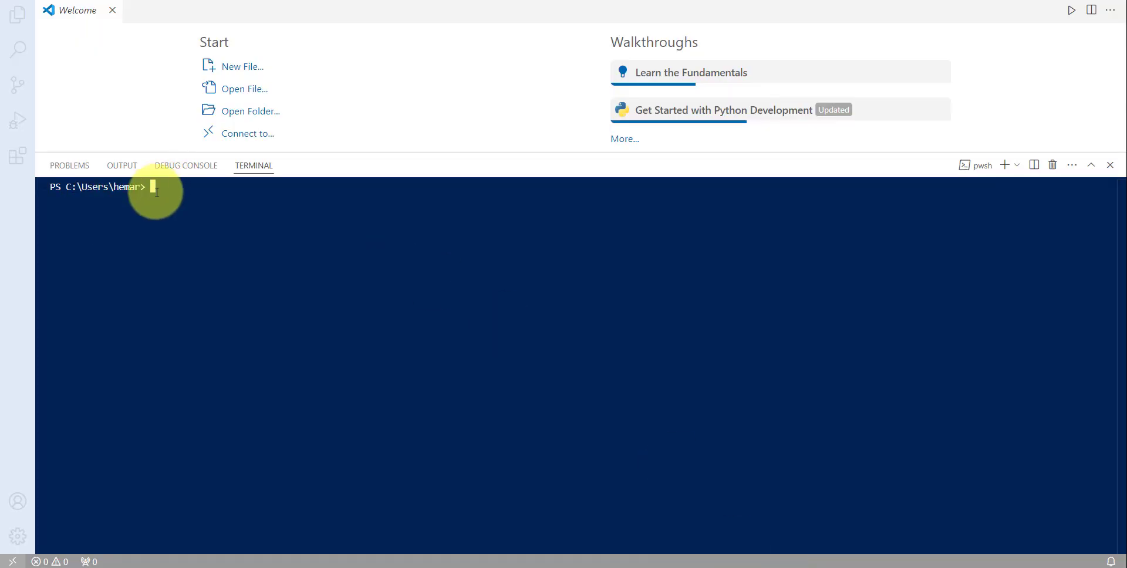
key("ctrl+v")
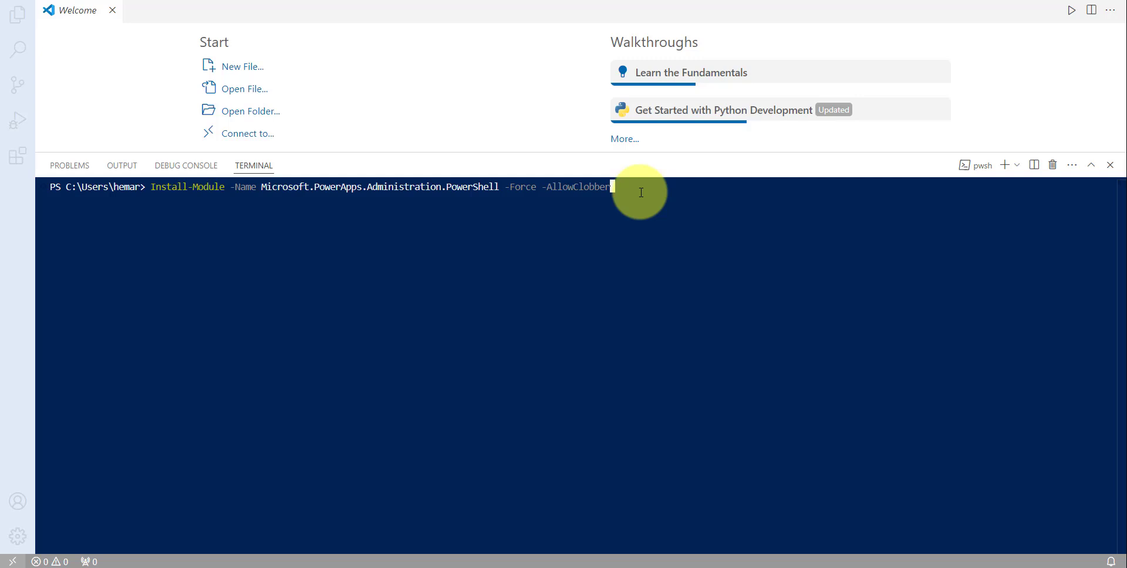
- Run Install-Module, then run Add-PowerAppsAccount and sign in with the chosen account and its password
key("Return")
type("Add-PowerAppsAccount")
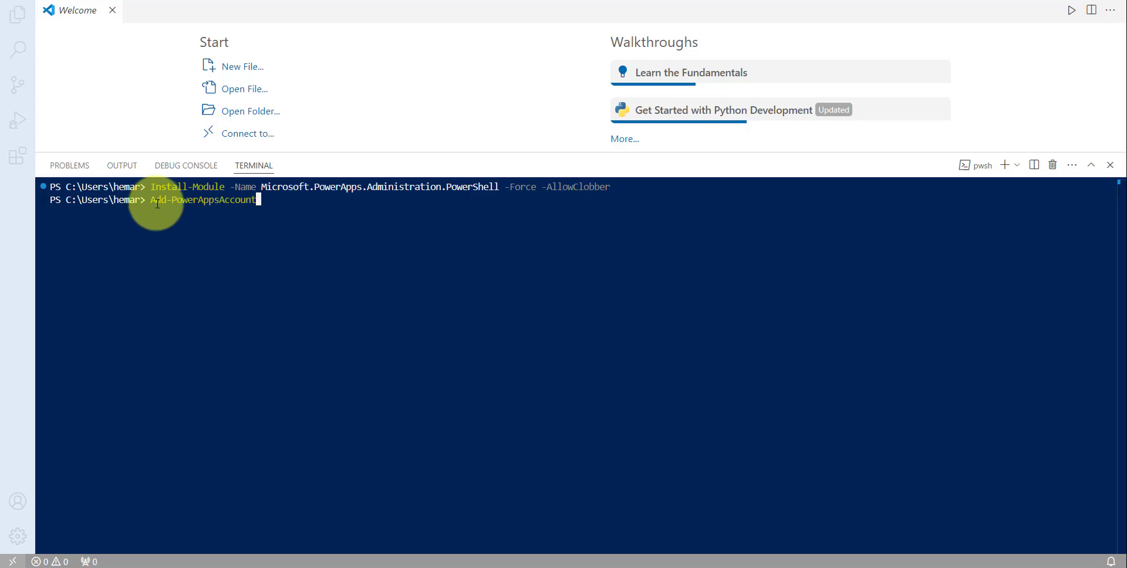
key("Return")
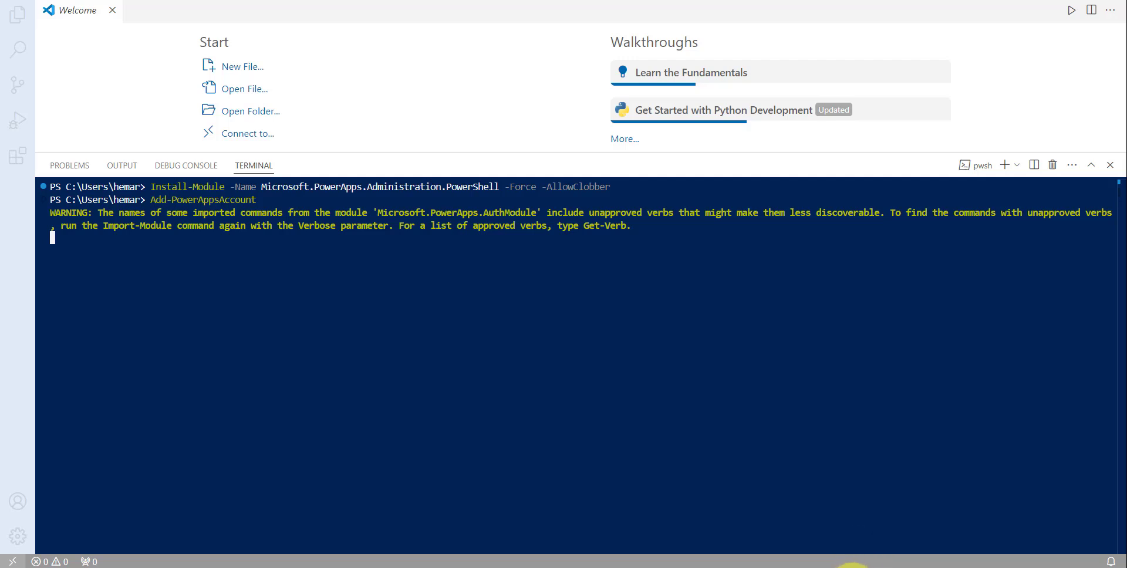
left_click(852, 567)
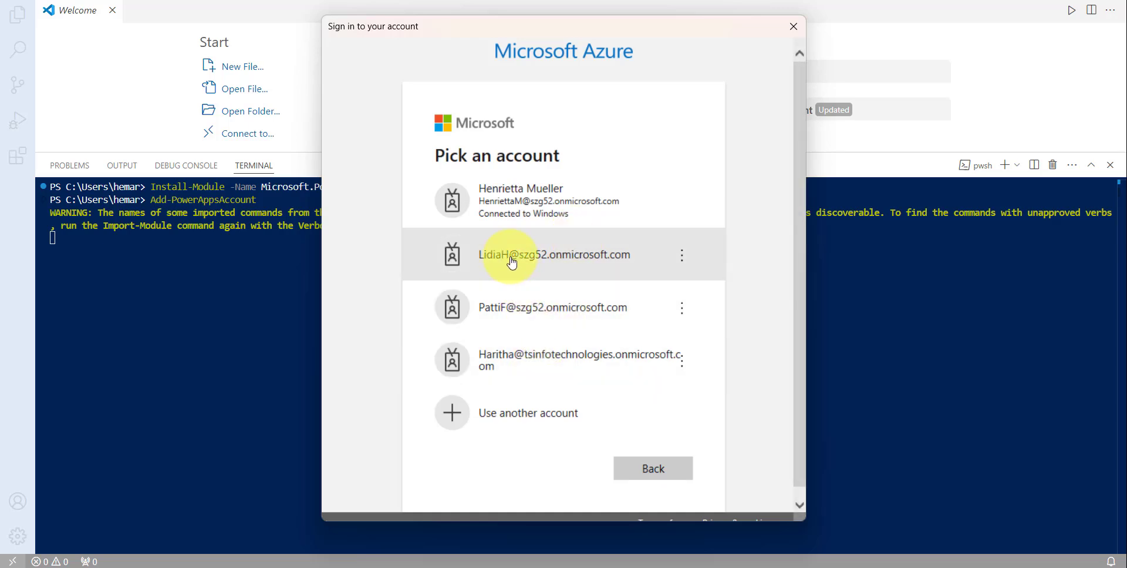
left_click(512, 262)
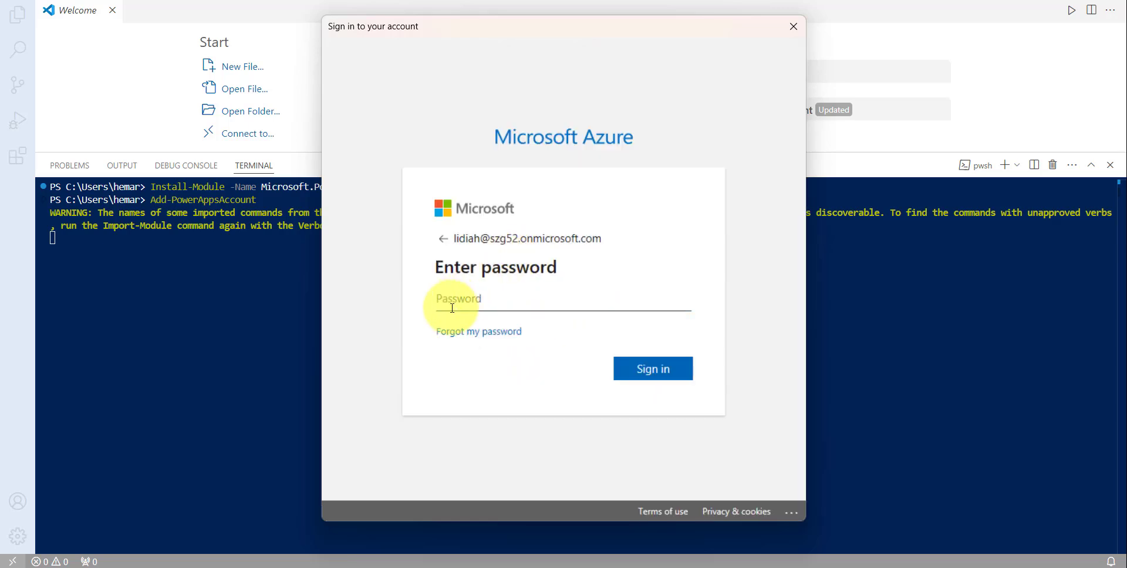
type("••••••••••••••")
left_click(640, 371)
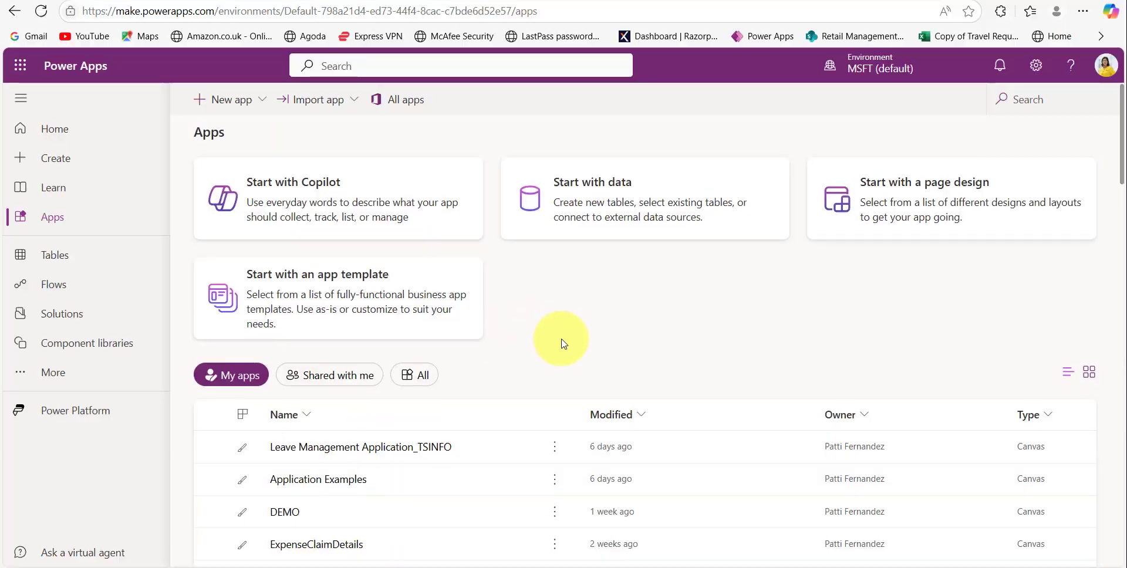
- Open the Details page of the DEMO app from the Apps list
scroll(563, 340, "down", 3)
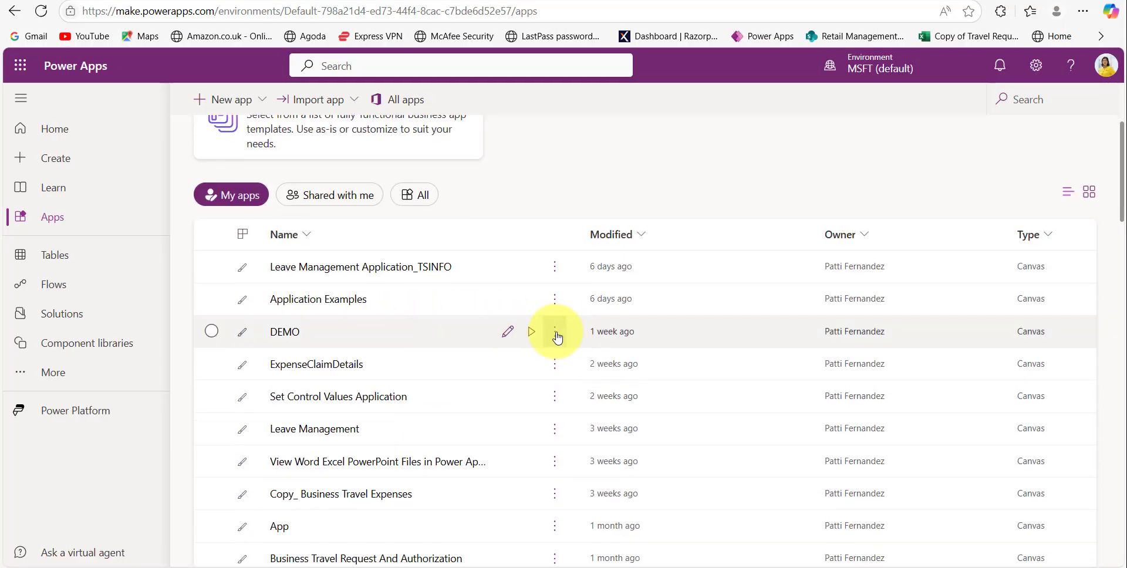
left_click(557, 337)
left_click(554, 332)
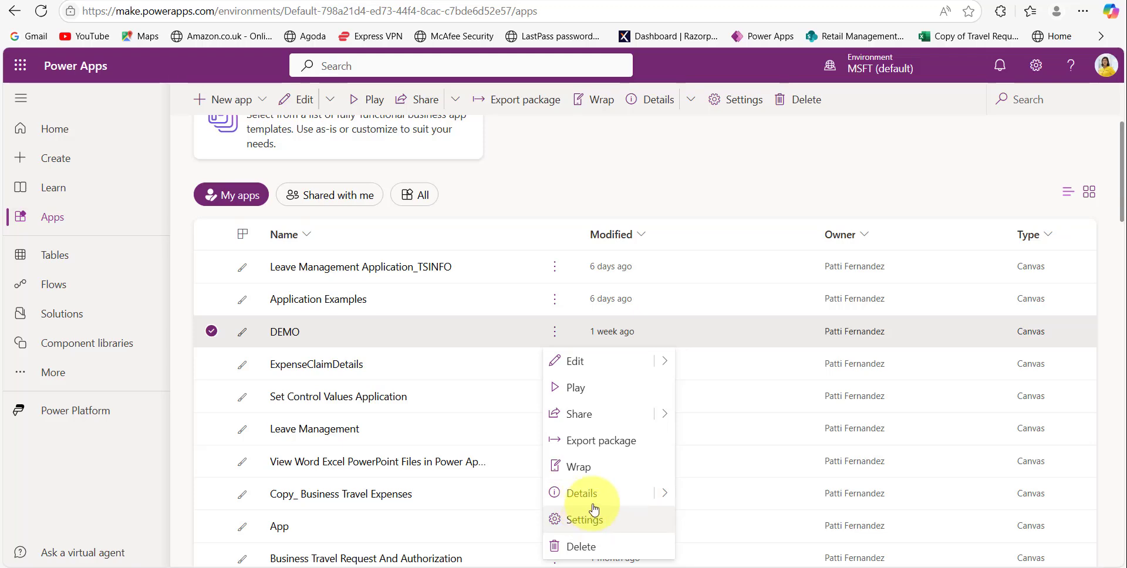
left_click(574, 492)
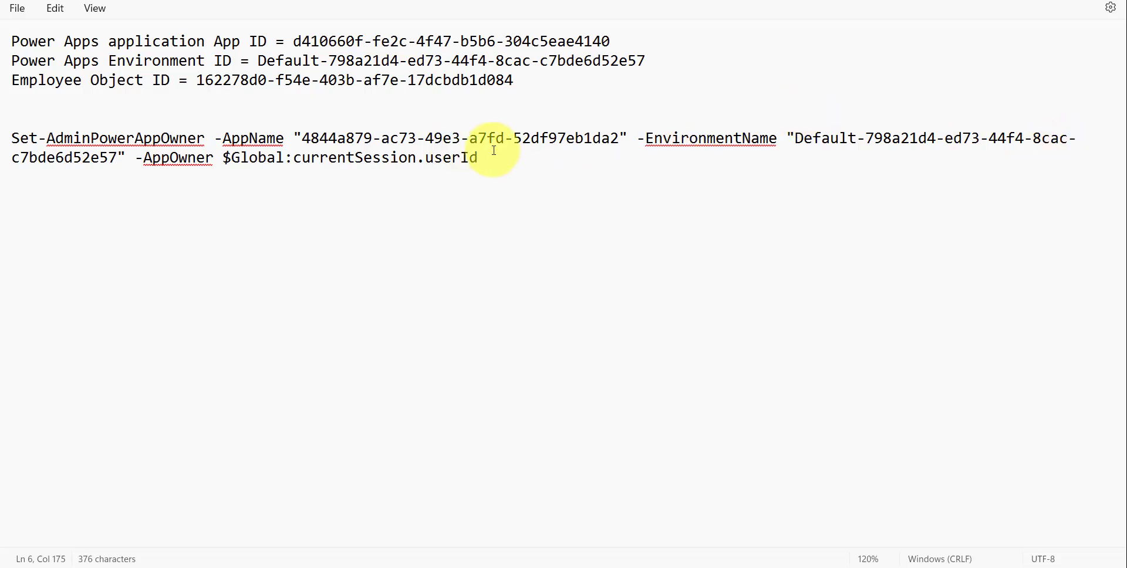
- Run the completed Set-AdminPowerAppOwner command for DEMO in VS Code, then return to the browser
left_click_drag(461, 159, 117, 169)
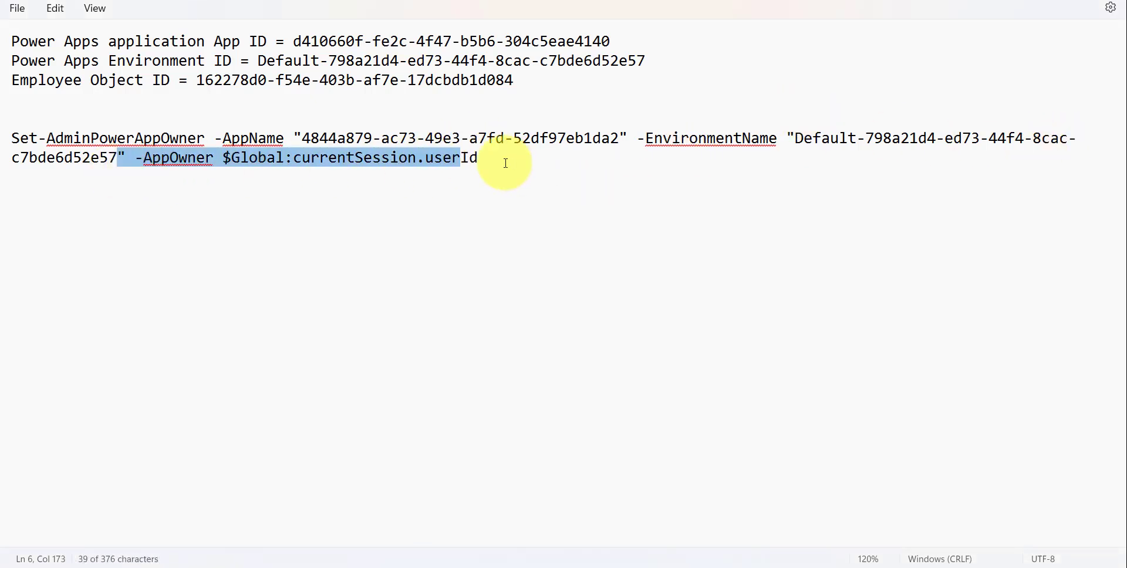
left_click_drag(504, 163, 246, 121)
left_click(422, 281)
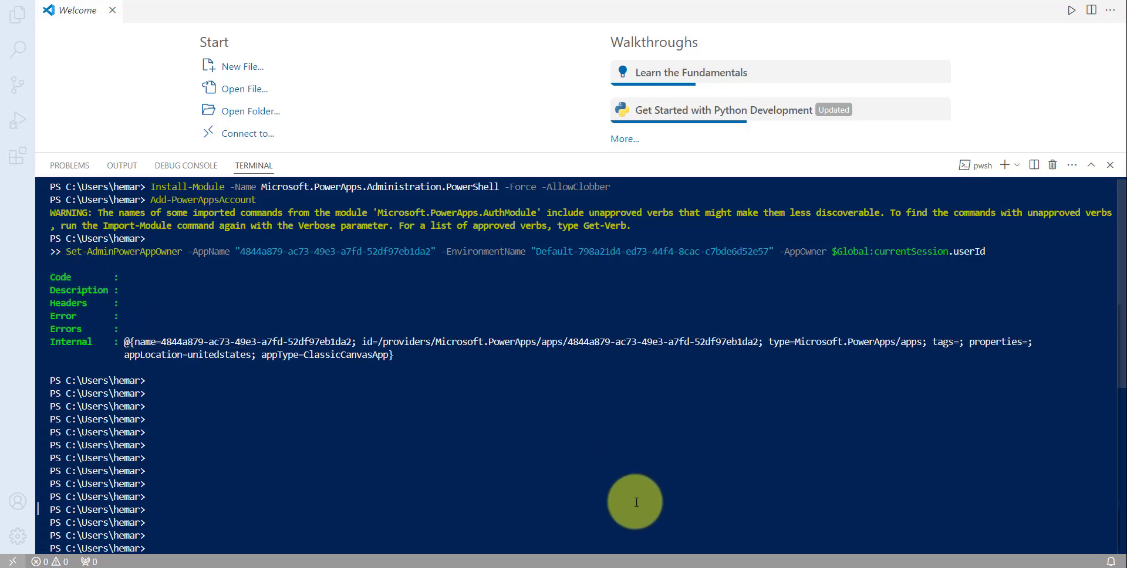
mouse_move(615, 567)
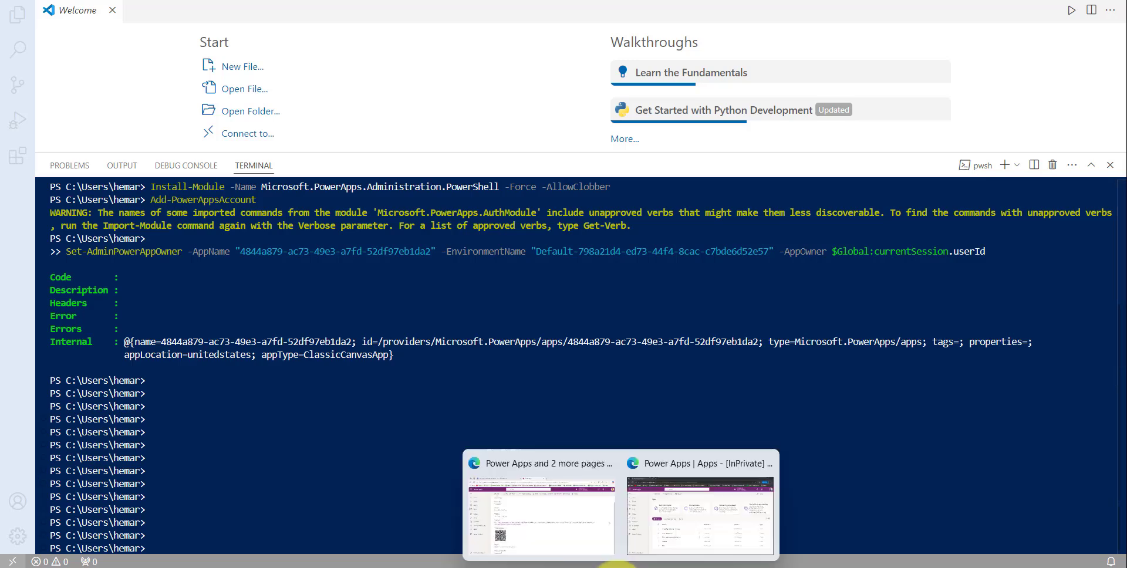
left_click(558, 528)
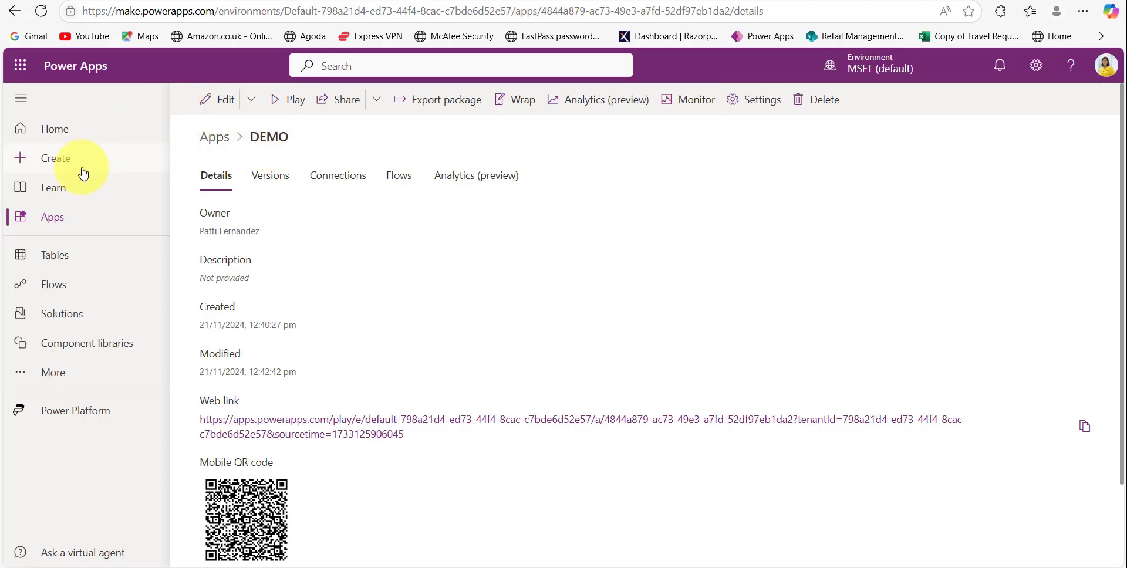
- Reload the Apps list to confirm DEMO is gone, then refresh the other account's InPrivate Apps page
left_click(64, 218)
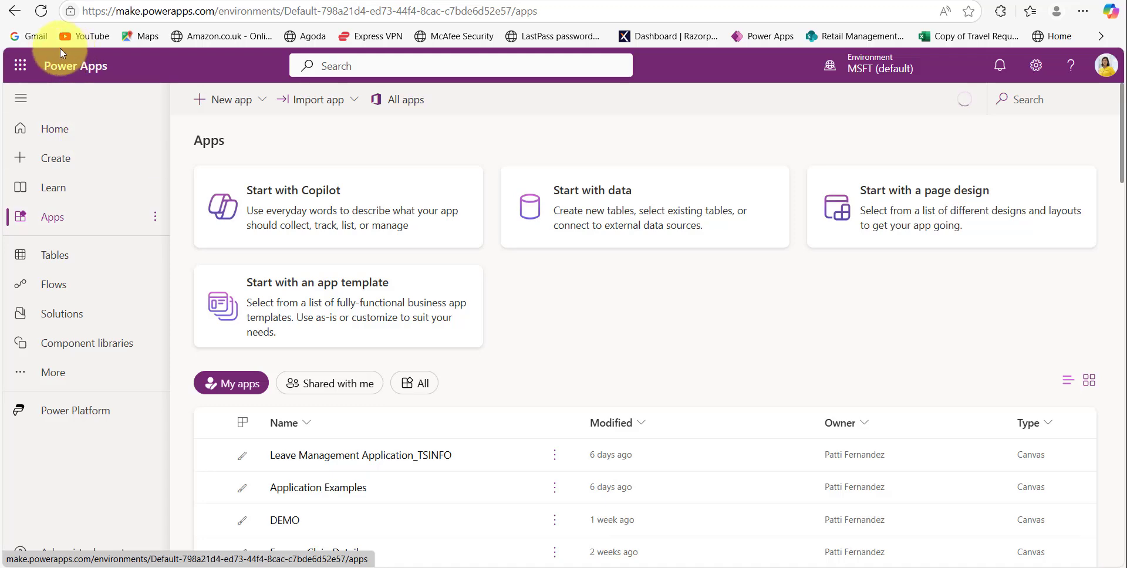
left_click(42, 11)
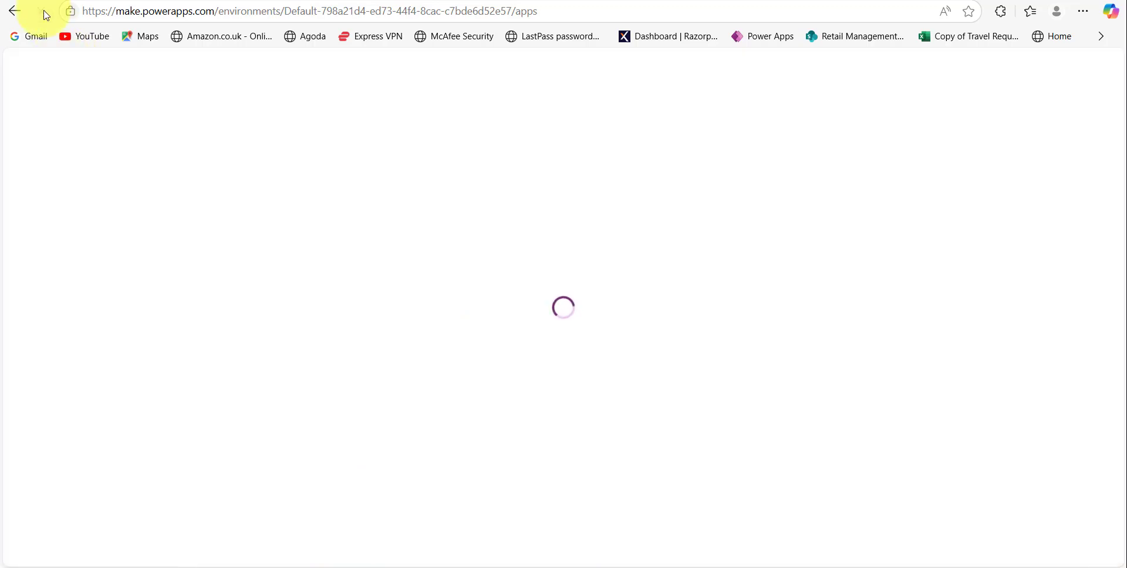
scroll(382, 423, "down", 4)
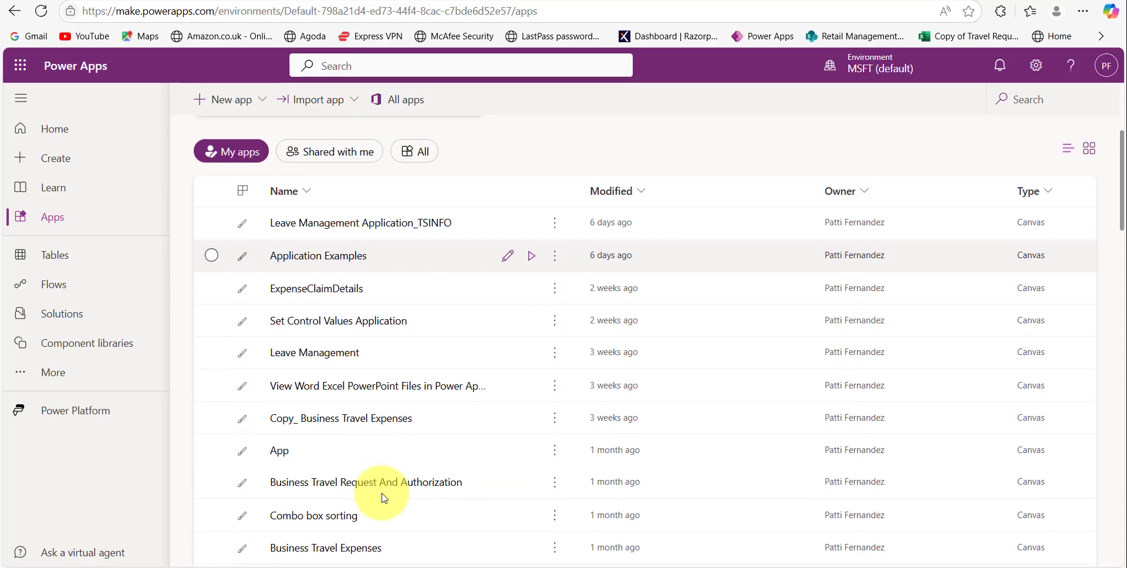
scroll(382, 498, "down", 10)
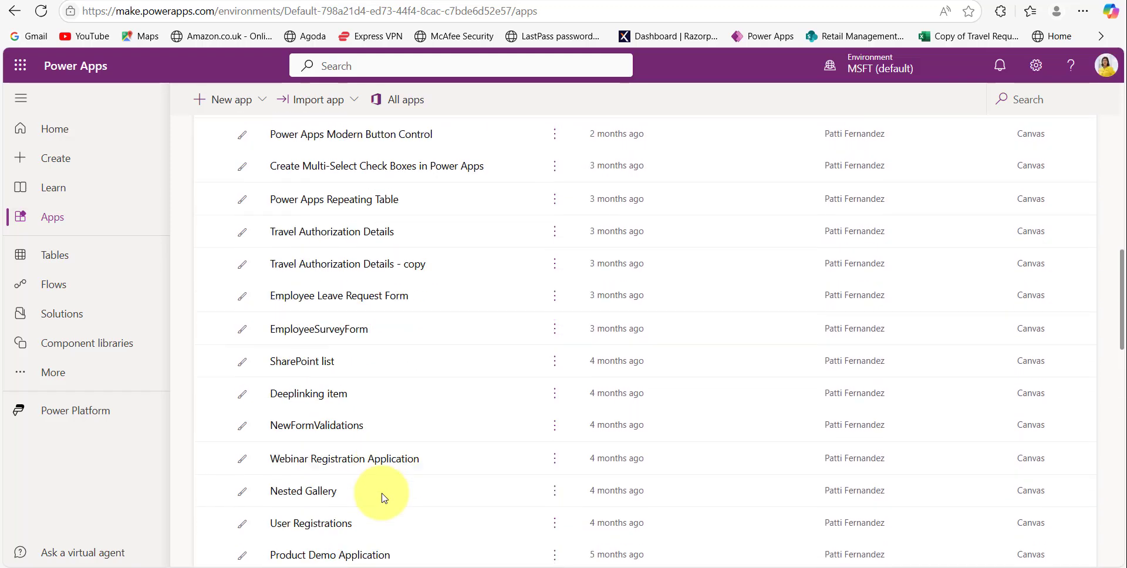
scroll(384, 497, "down", 1)
scroll(390, 423, "up", 15)
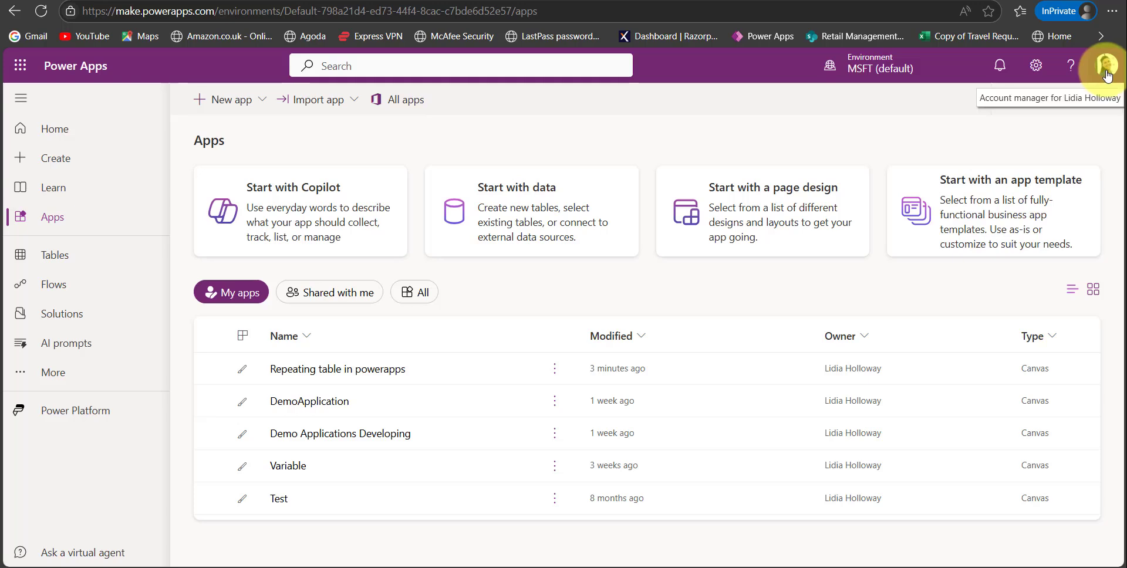
left_click(48, 16)
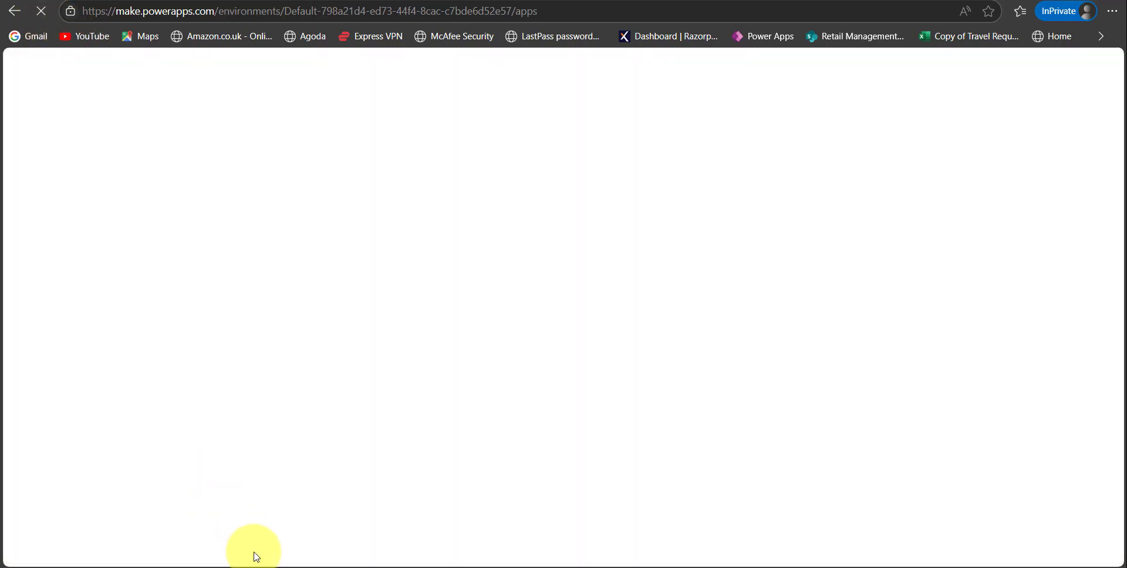